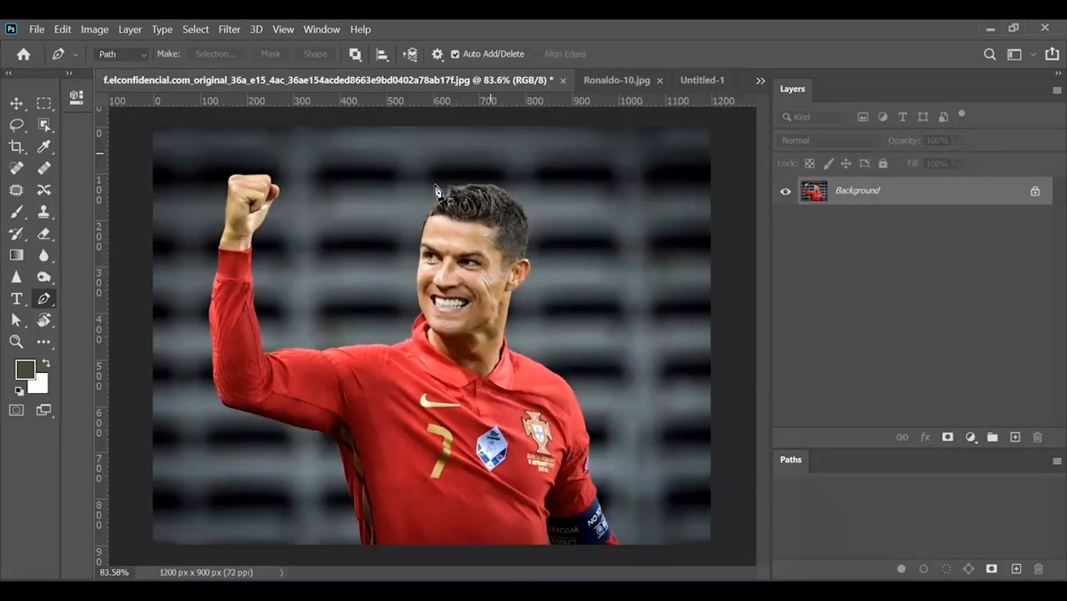
Select the player with the raised fist using the Object Selection tool in Rectangle mode.
click(44, 126)
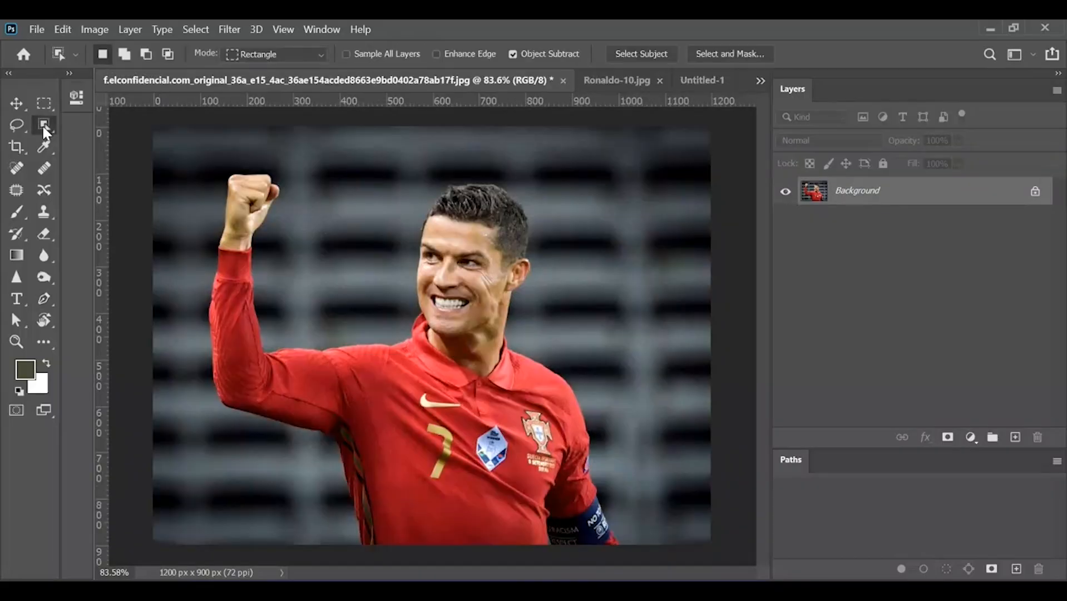
right_click(44, 126)
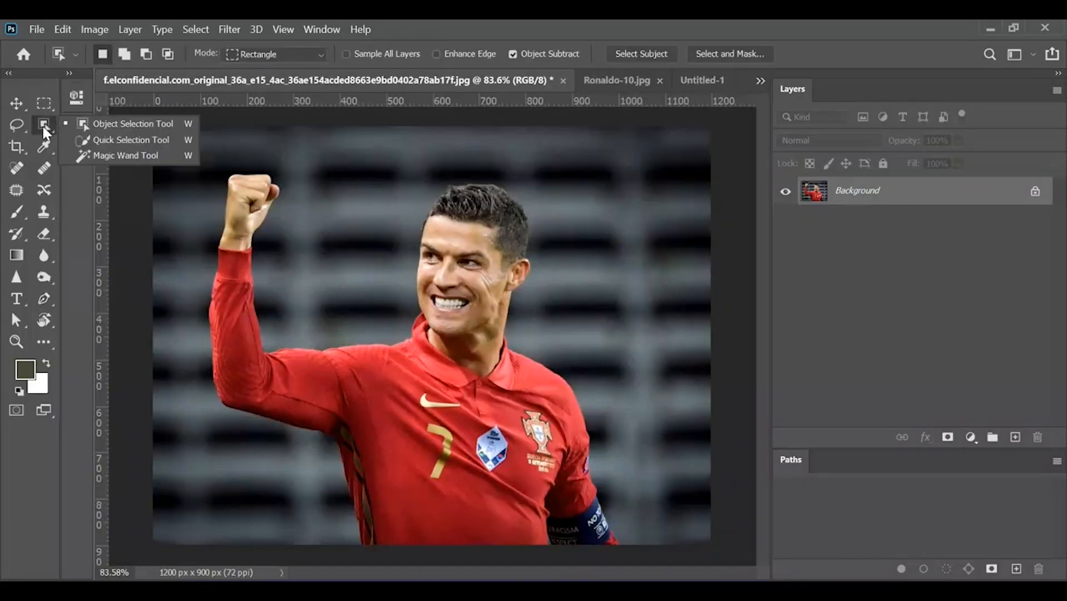
click(127, 123)
drag(192, 152, 624, 553)
Contract the selection around the player and turn it into a layer mask that hides the stadium background.
click(197, 29)
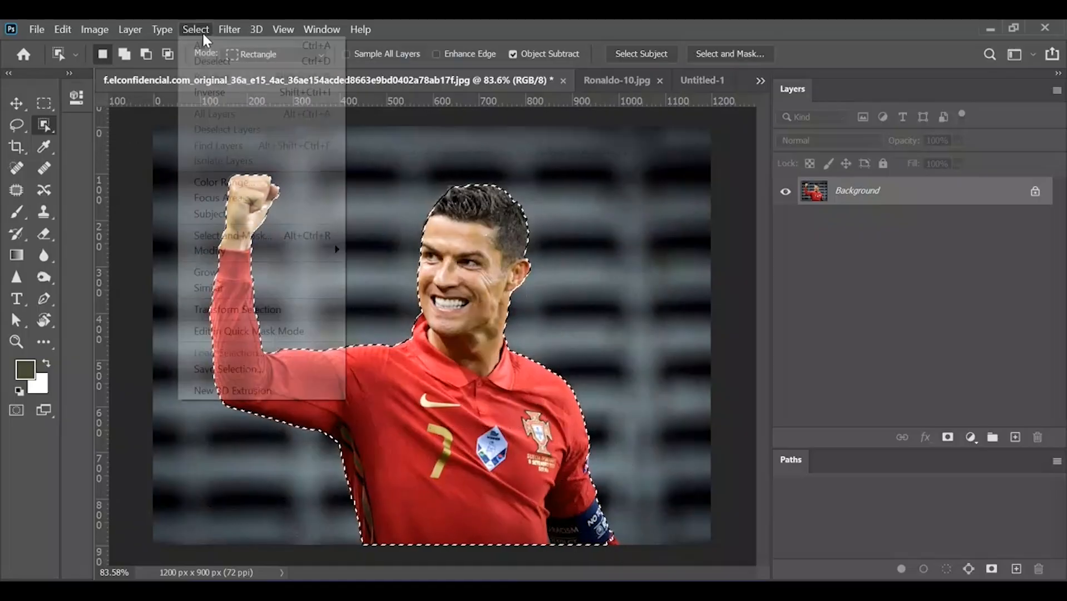
mouse_move(239, 258)
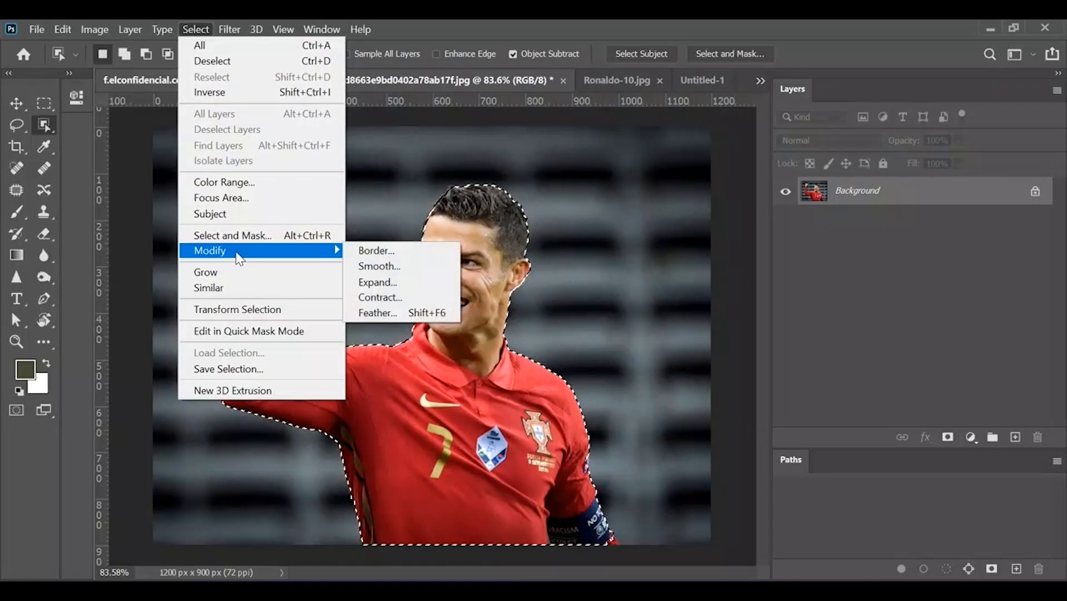
click(392, 298)
click(610, 192)
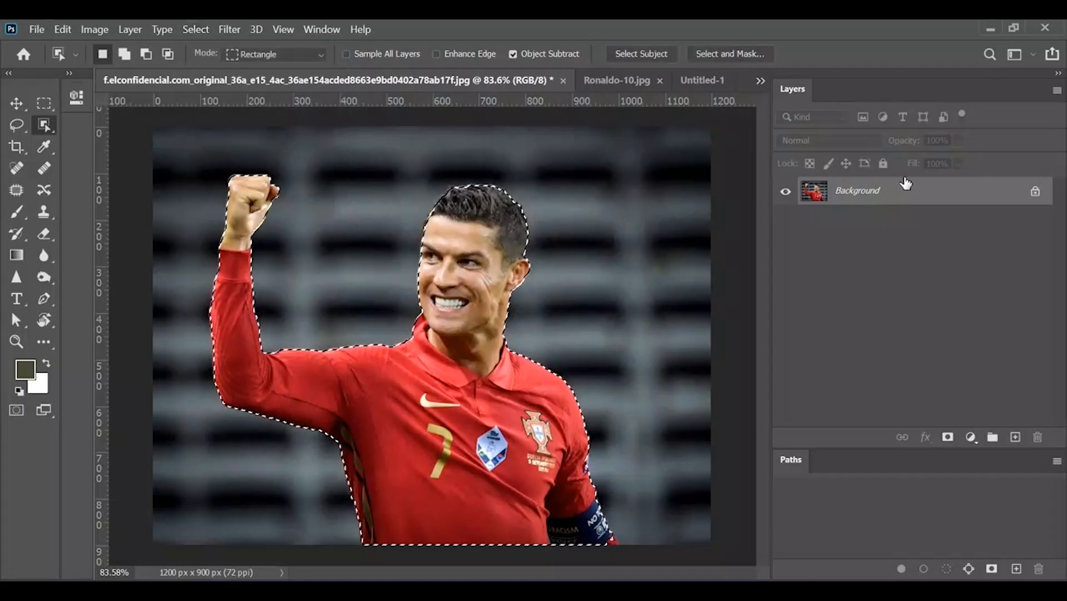
click(948, 437)
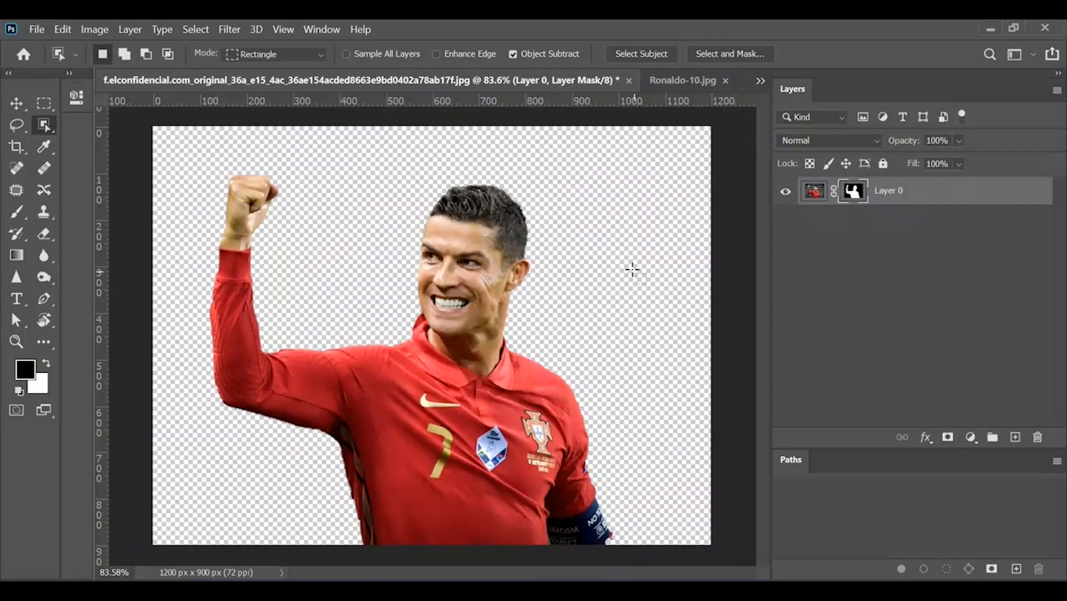
Select the player in Ronaldo-10.jpg and mask out the dark background with a layer mask.
click(689, 83)
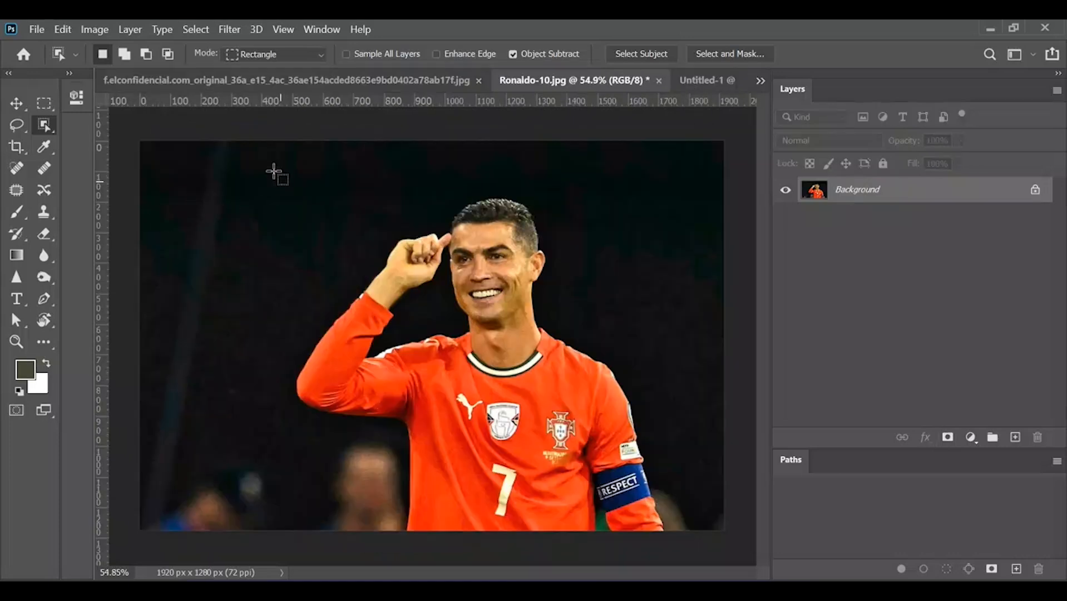
drag(269, 173, 671, 541)
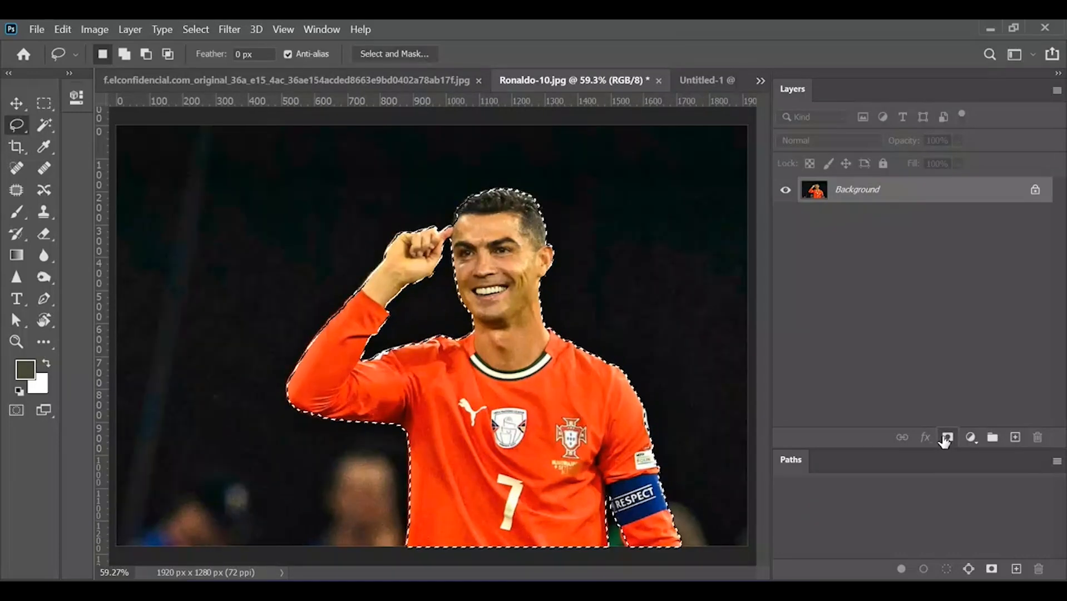
click(947, 437)
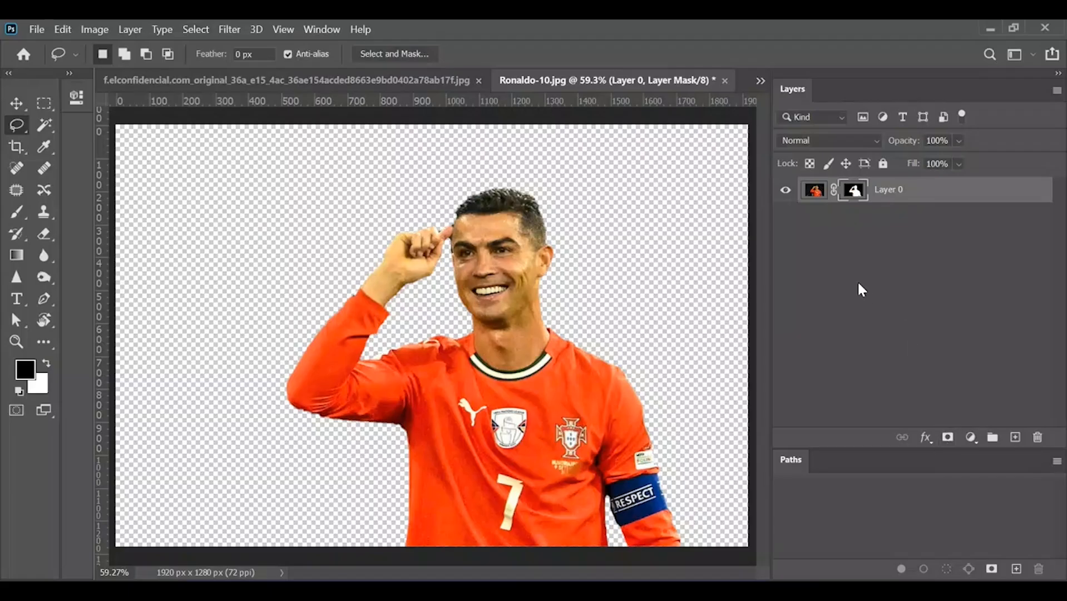
scroll(603, 302, down, 2)
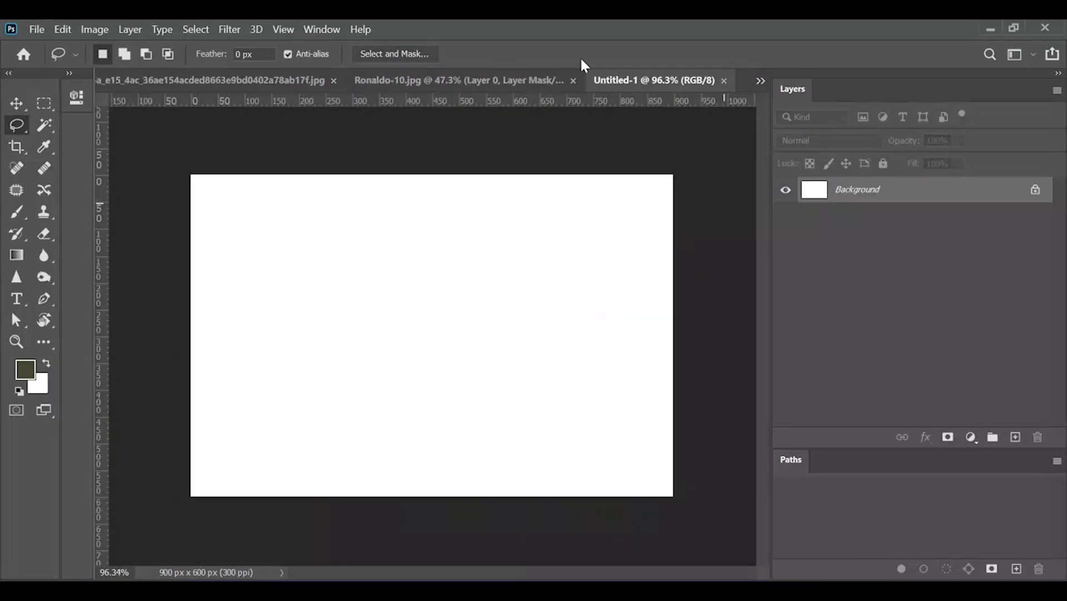
Apply the layer mask in Ronaldo-10.jpg and copy the cut-out player into the Untitled-1 document.
click(512, 81)
right_click(853, 190)
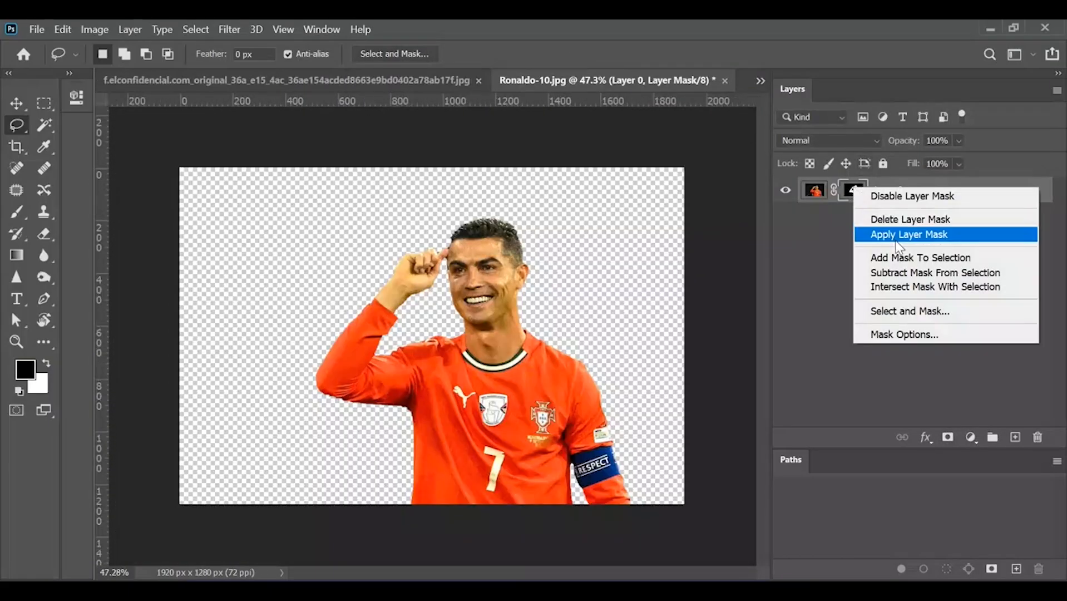
click(943, 233)
drag(894, 191, 428, 333)
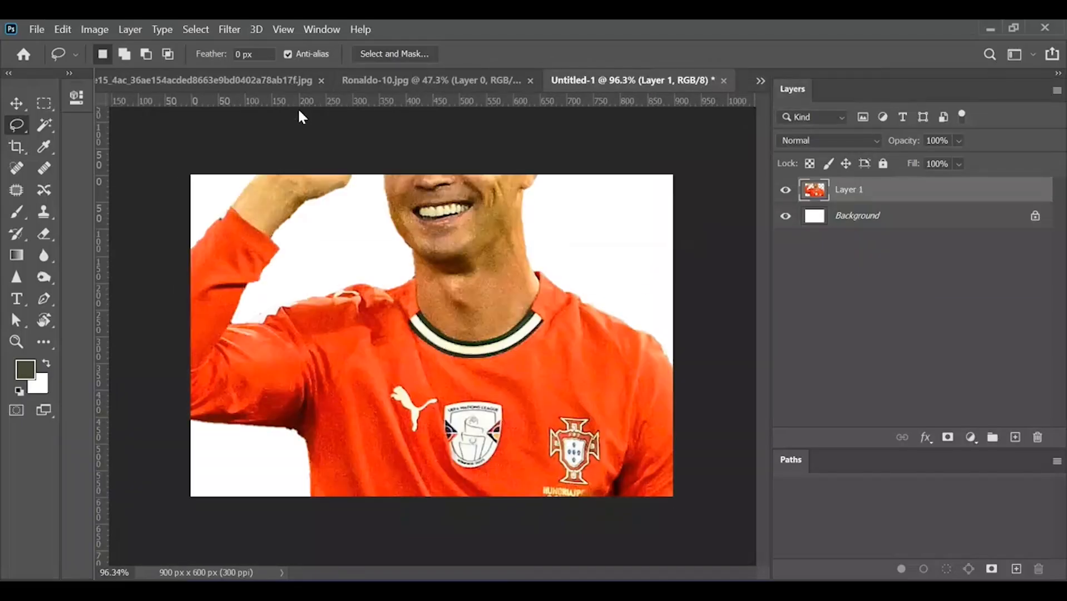
Apply the layer mask on the raised-fist player and copy that cut-out into the Untitled-1 document.
click(259, 80)
right_click(855, 190)
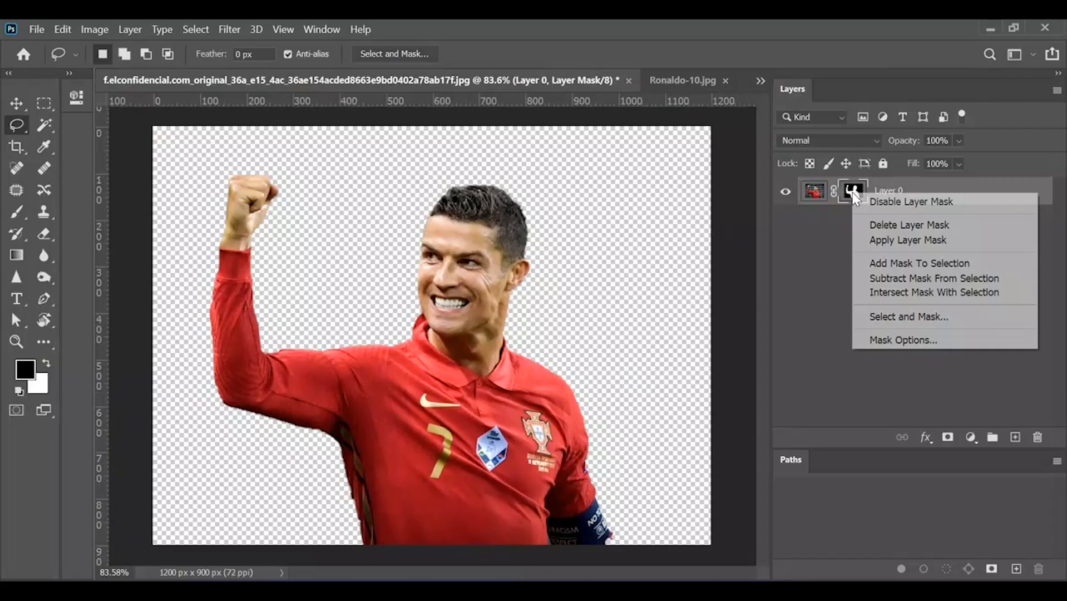
click(905, 240)
drag(902, 200, 501, 250)
Scale both player layers down together with Free Transform so they fit inside the canvas.
right_click(455, 254)
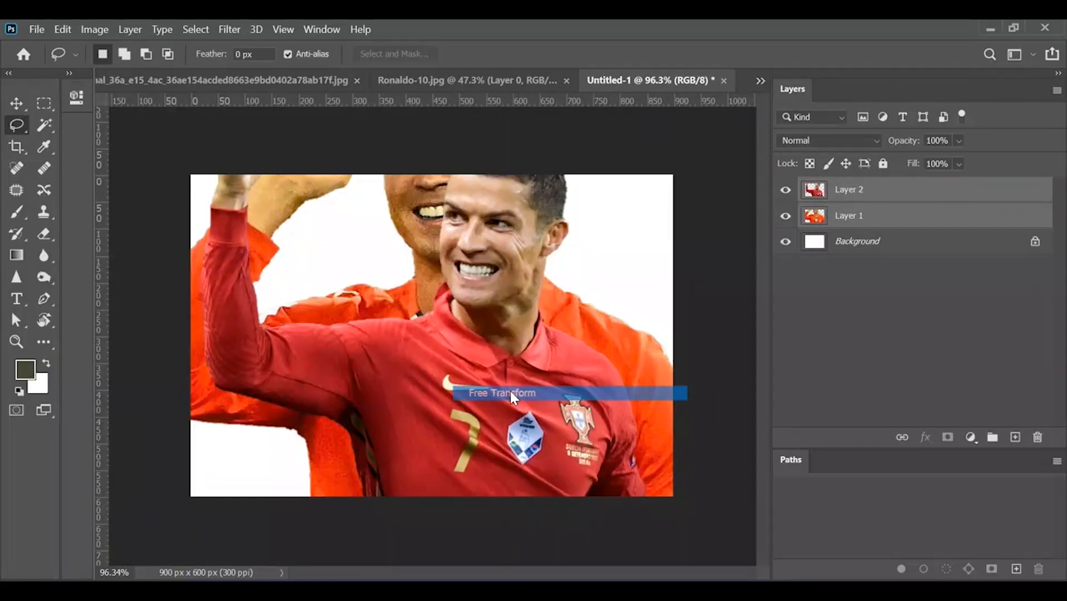
click(510, 391)
key(ctrl+0)
drag(432, 154, 432, 243)
key(Return)
key(l)
key(ctrl+0)
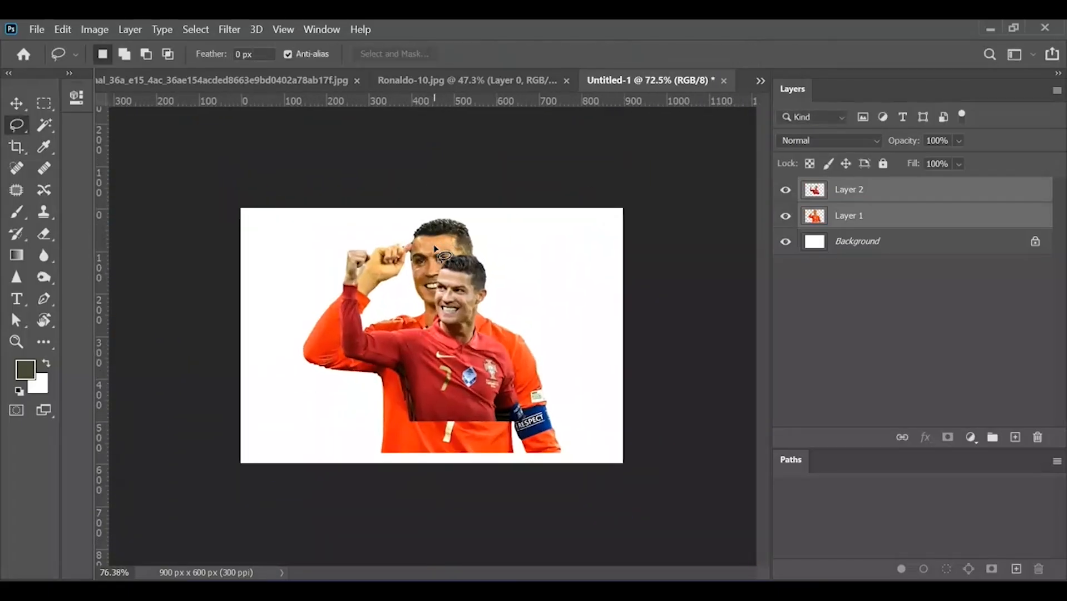
Hide Layer 1 and enlarge the raised-fist player on Layer 2 to about 141%, aligned to the canvas's lower-right corner.
click(838, 330)
click(850, 216)
click(785, 217)
click(785, 216)
click(785, 215)
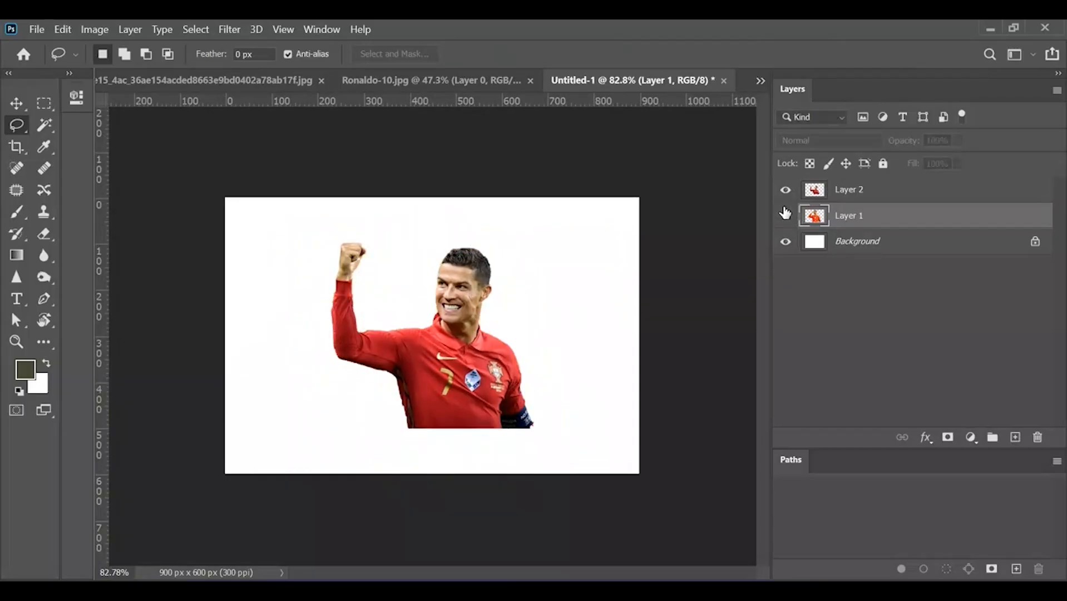
click(882, 192)
key(ctrl+t)
drag(509, 416, 640, 474)
drag(427, 280, 324, 227)
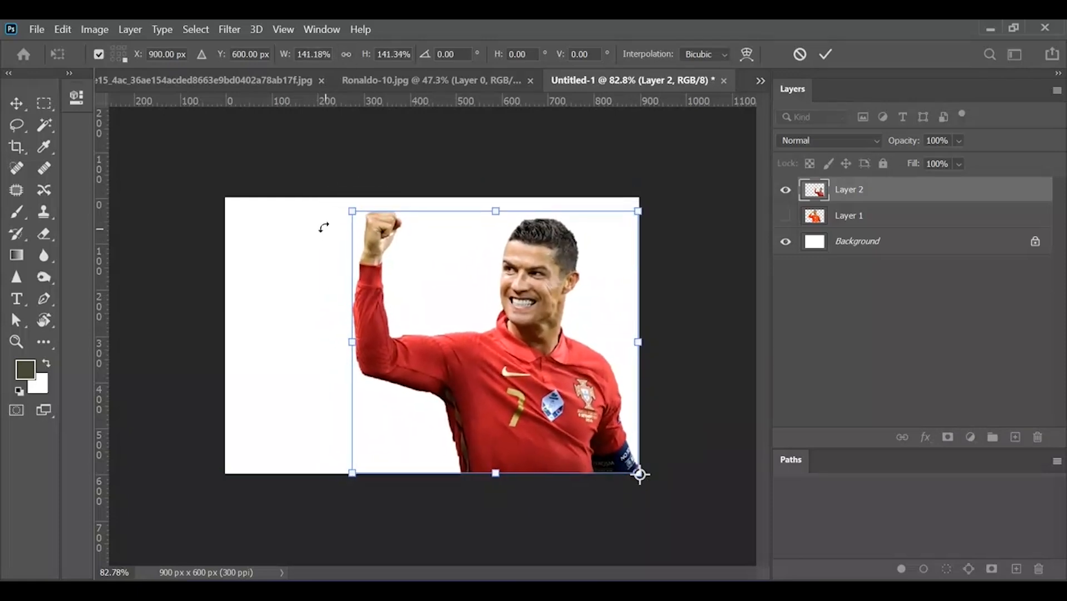
key(Return)
Show Layer 1 again and shrink its player into the lower-left corner of the canvas.
click(786, 215)
click(882, 216)
key(ctrl+t)
mouse_move(503, 221)
mouse_down()
mouse_move(374, 341)
mouse_move(396, 312)
mouse_move(389, 322)
mouse_up()
key(Return)
key(ctrl+0)
key(l)
Add a Selective Color adjustment masked to the Layer 2 player and set Black to +48% for the Reds.
ctrl+click(818, 190)
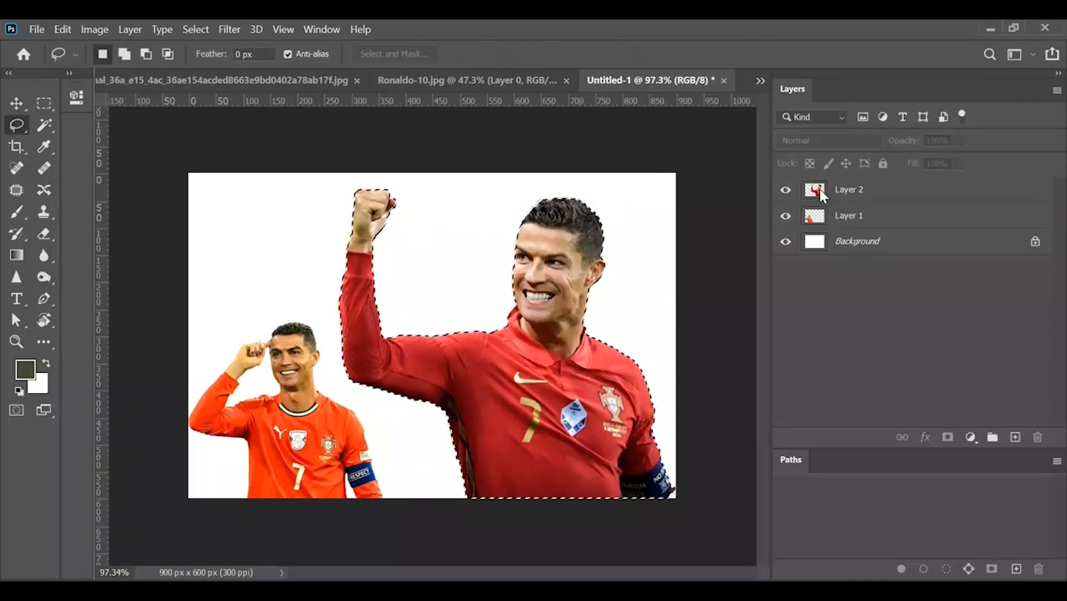
click(971, 437)
click(786, 275)
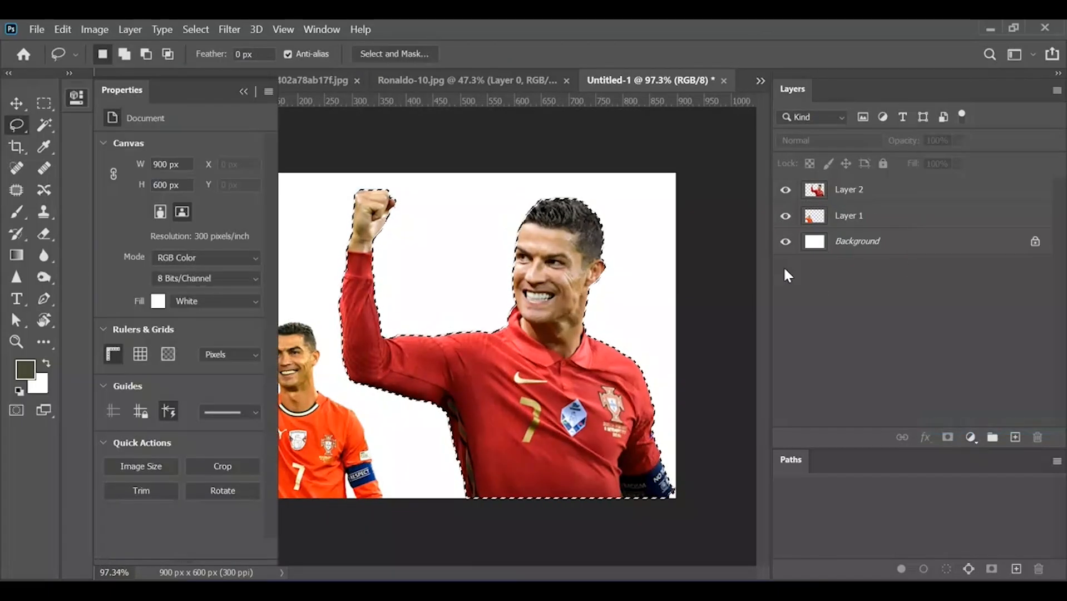
click(185, 164)
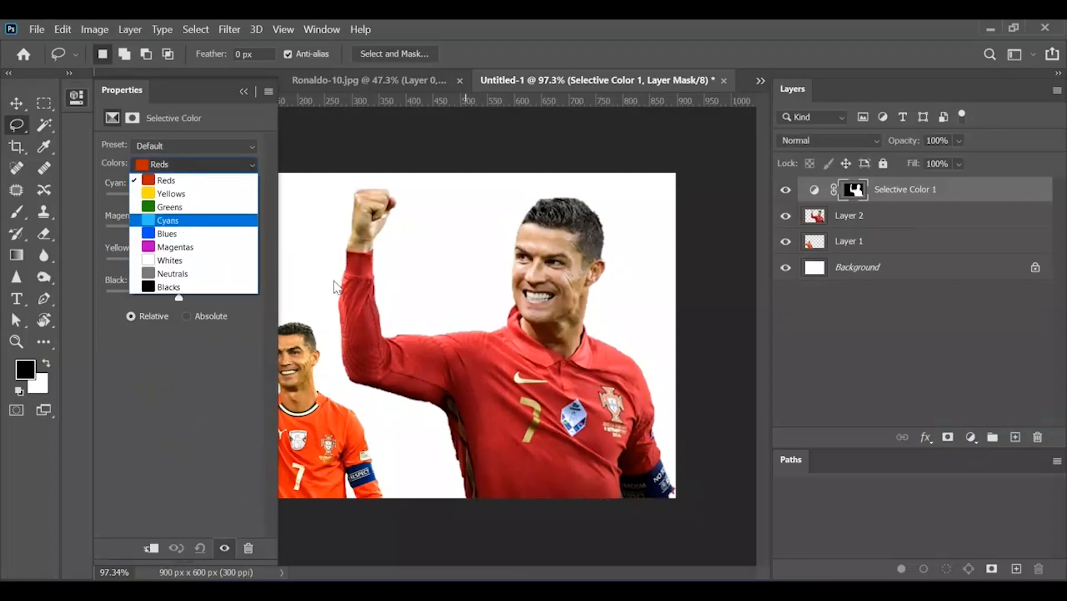
click(176, 181)
mouse_move(177, 230)
mouse_down()
mouse_move(139, 230)
mouse_move(171, 236)
mouse_up()
drag(179, 298, 217, 306)
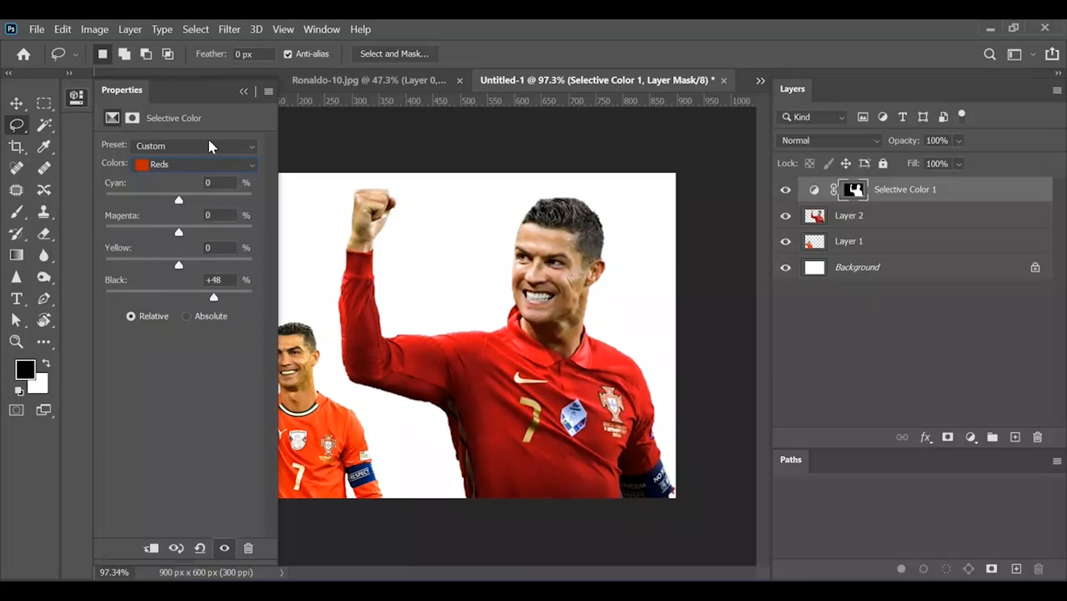
click(245, 93)
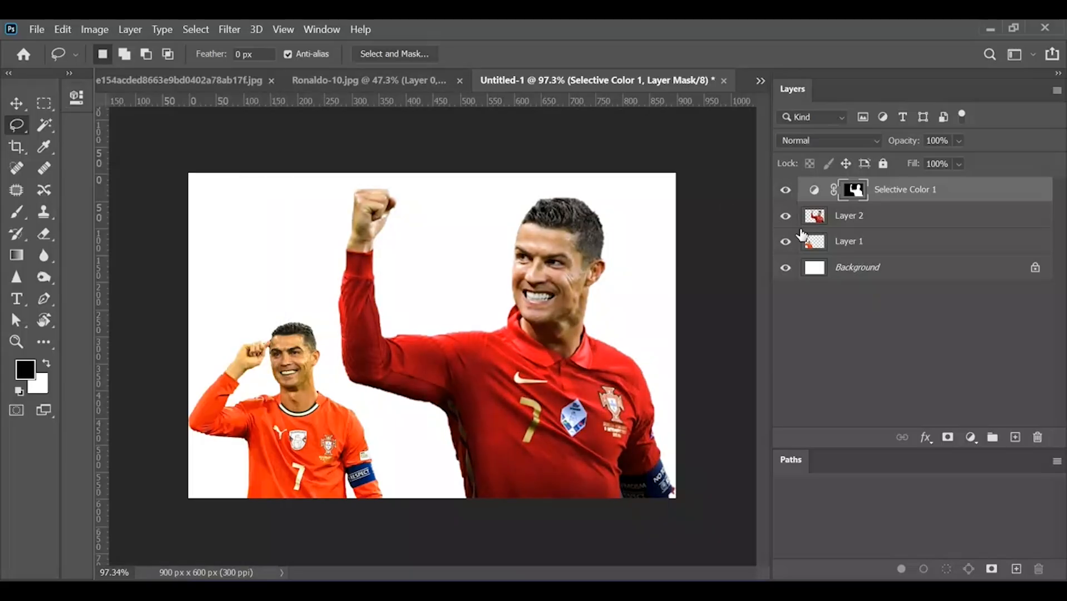
Add a Selective Color adjustment above Layer 1, masked to its player, and set Black to +100% for the Reds.
click(862, 217)
ctrl+click(813, 249)
click(891, 245)
click(970, 437)
click(965, 420)
click(172, 164)
click(172, 164)
drag(179, 297, 256, 303)
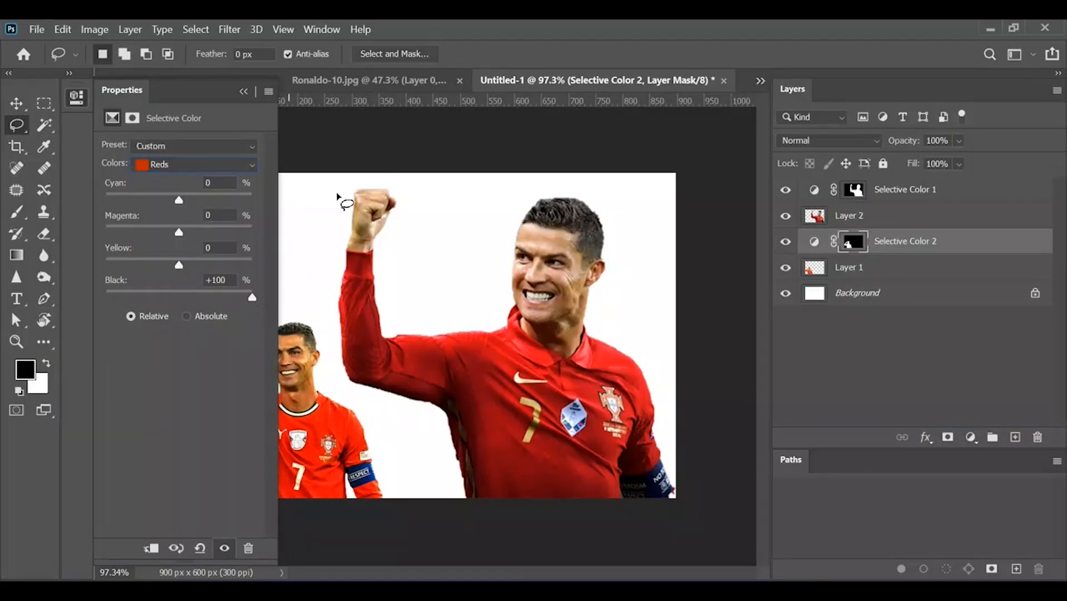
click(244, 91)
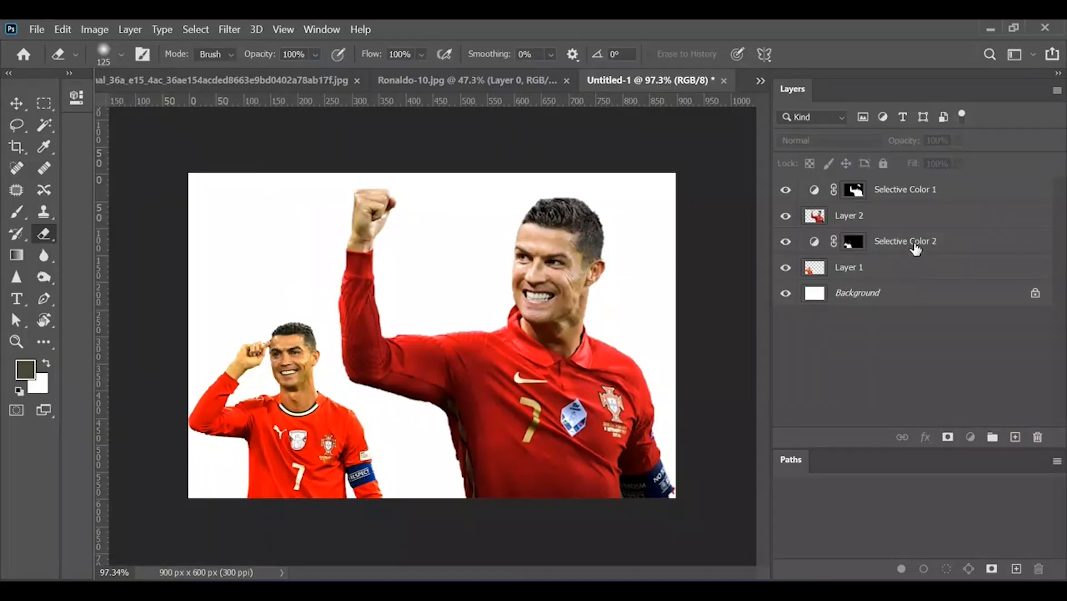
Merge Layer 1 with its Selective Color 2 adjustment and set the merged layer's opacity to 50%.
shift+click(936, 243)
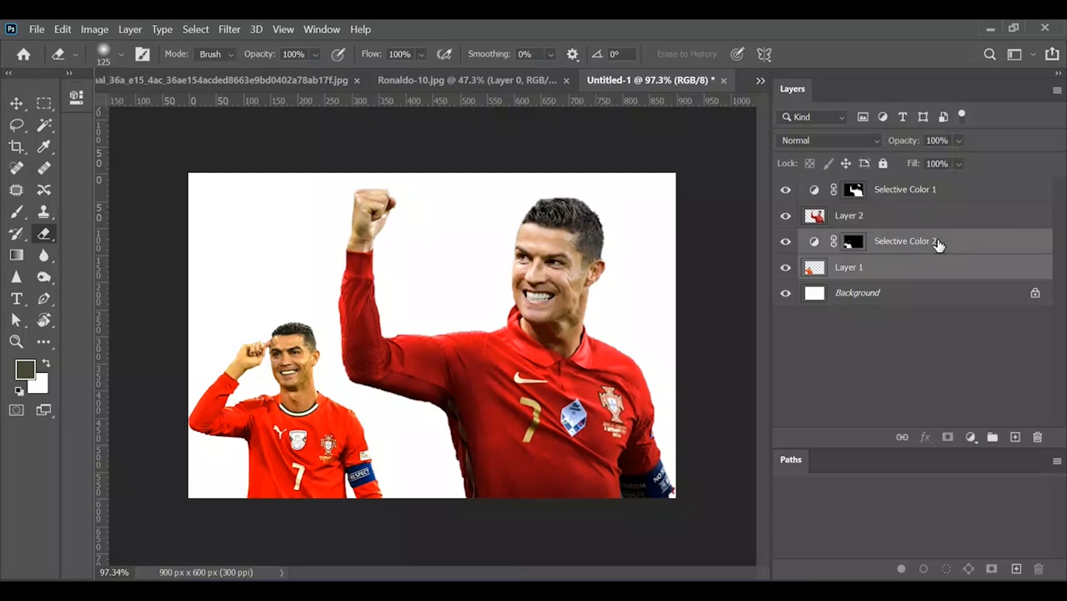
right_click(891, 244)
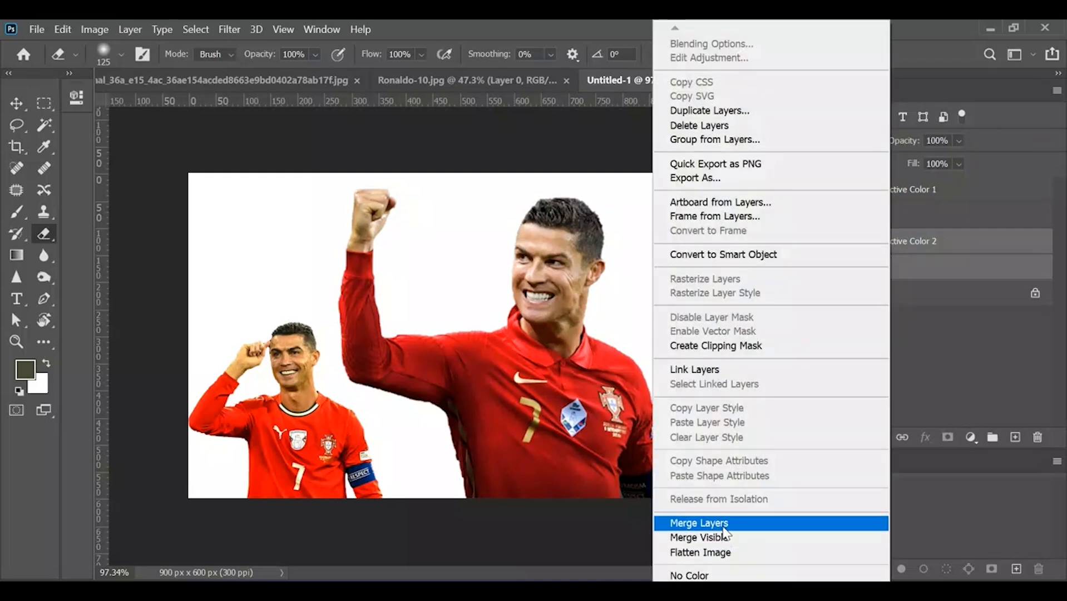
click(724, 525)
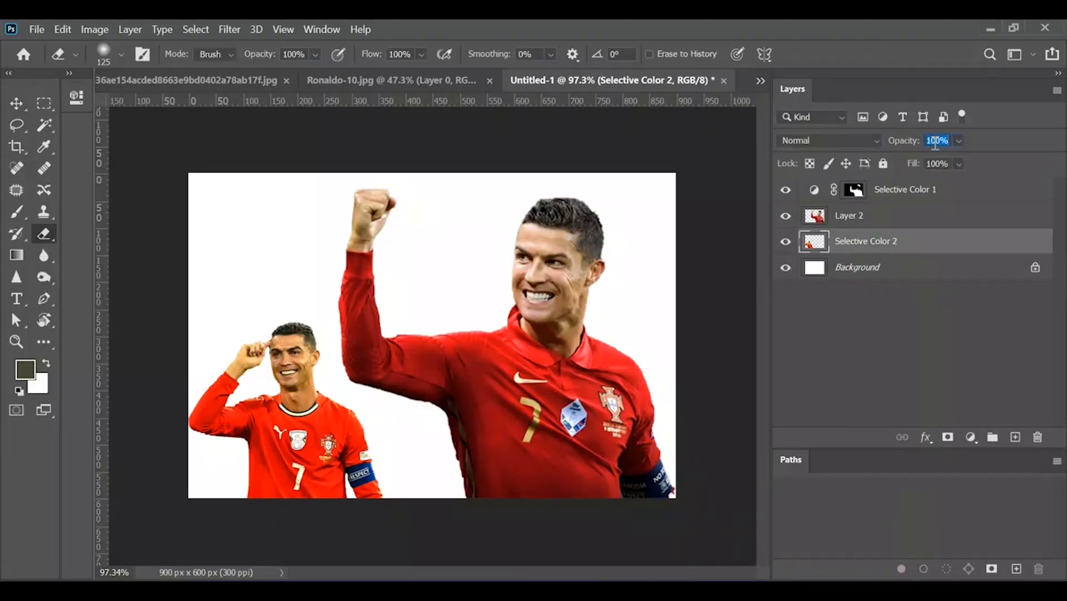
text(50)
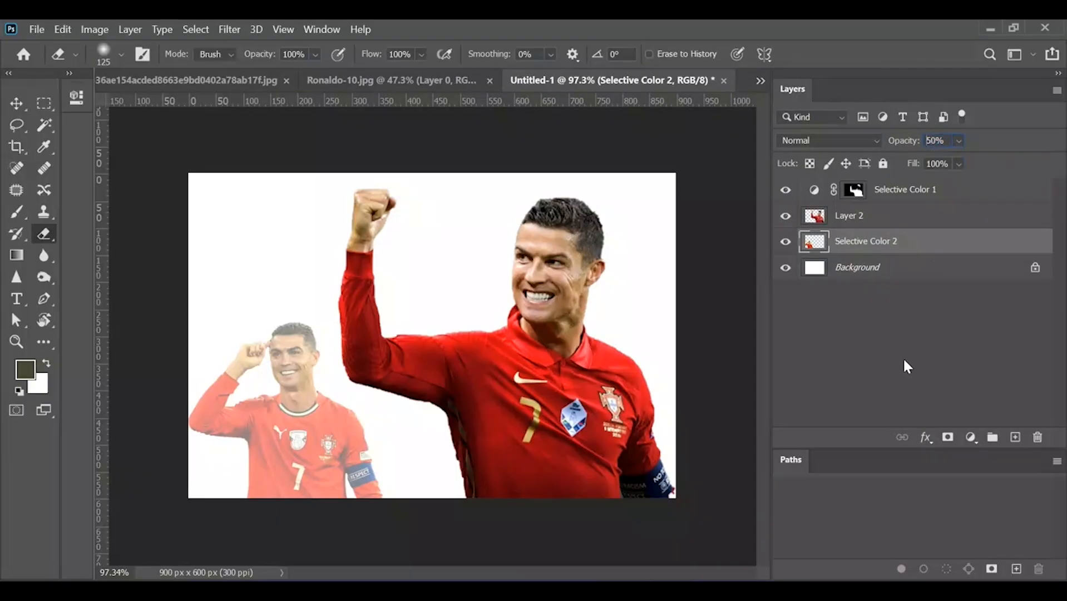
click(903, 356)
Merge Layer 2 with its Selective Color 1 adjustment into a single layer.
click(924, 215)
ctrl+click(930, 190)
right_click(932, 194)
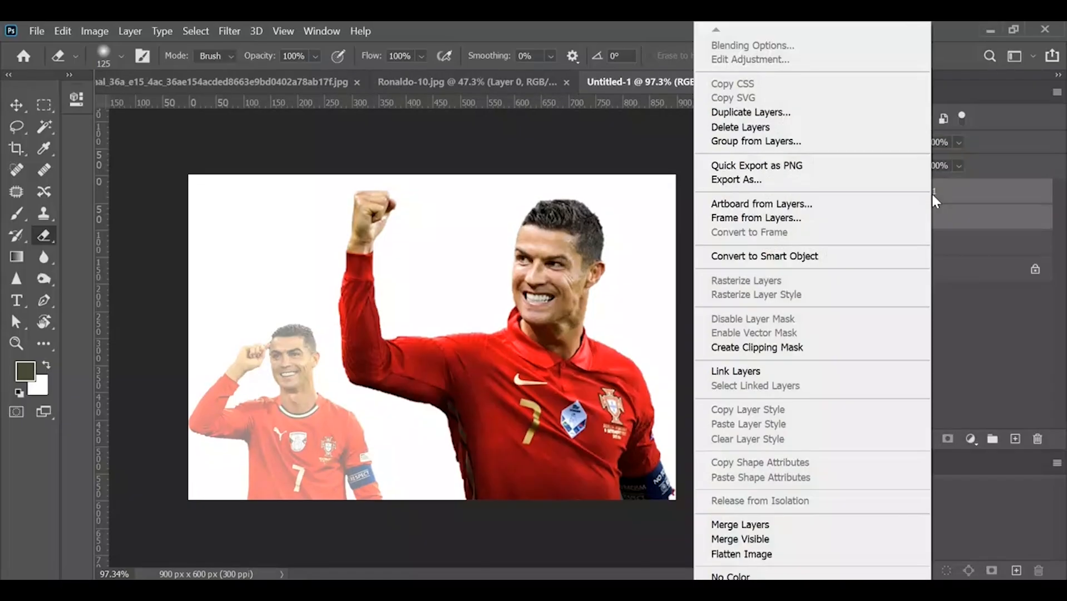
click(743, 525)
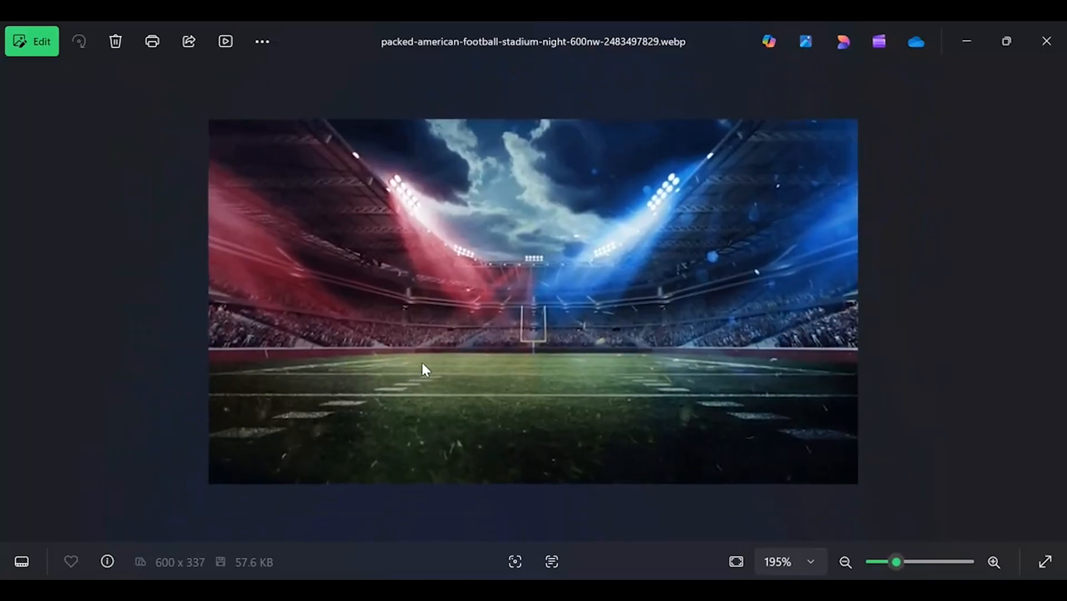
Paste the night stadium image directly above the Background layer, behind both players.
scroll(423, 365, up, 3)
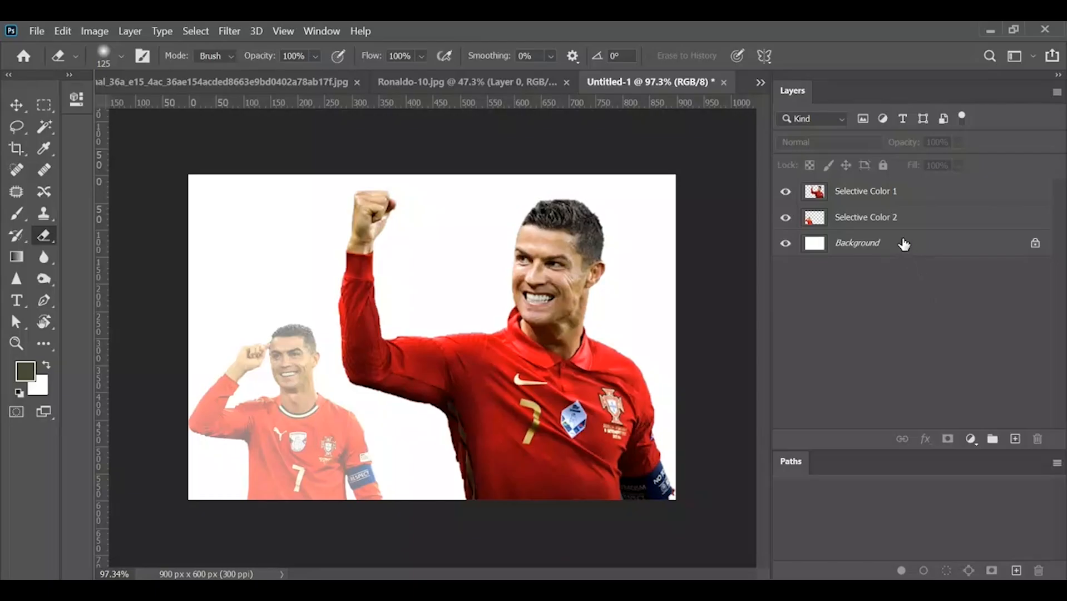
click(903, 242)
key(ctrl+v)
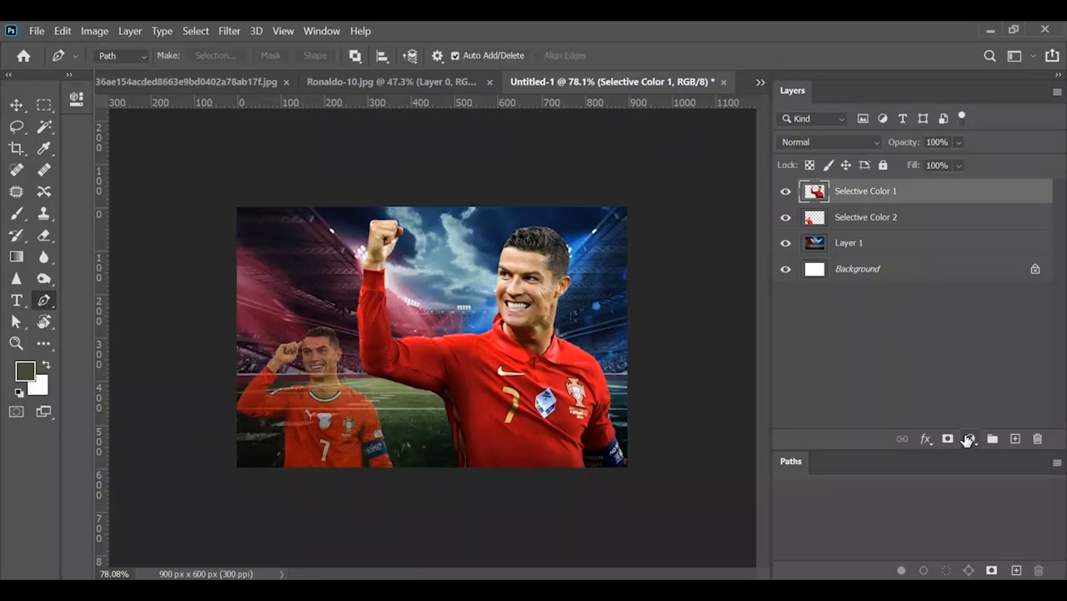
Add a linear black-to-transparent Gradient Fill at 90° above all layers, darkening the poster's lower part.
click(971, 439)
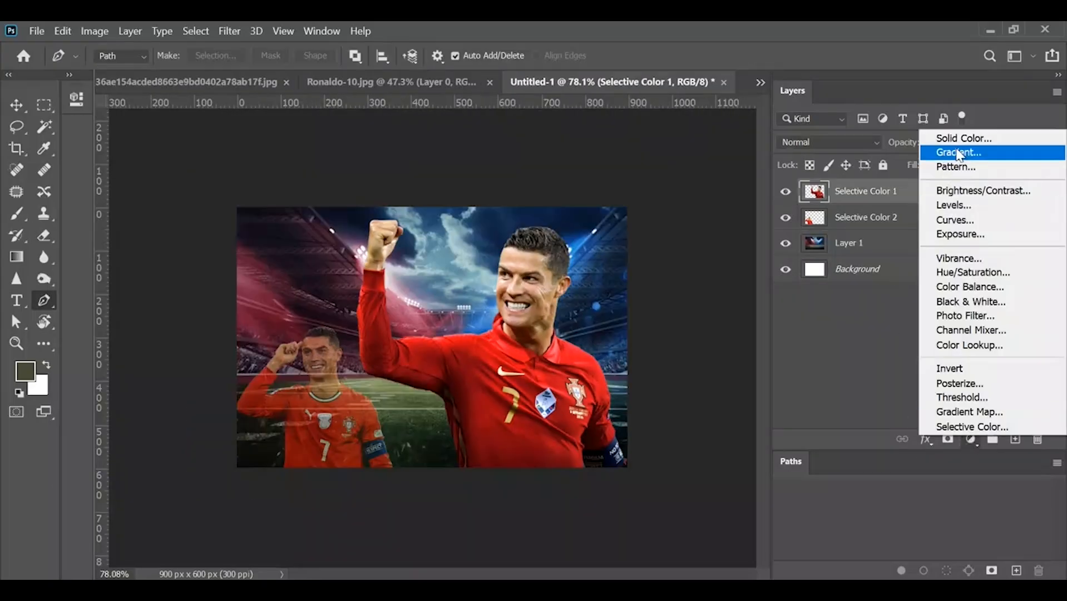
click(955, 146)
click(872, 184)
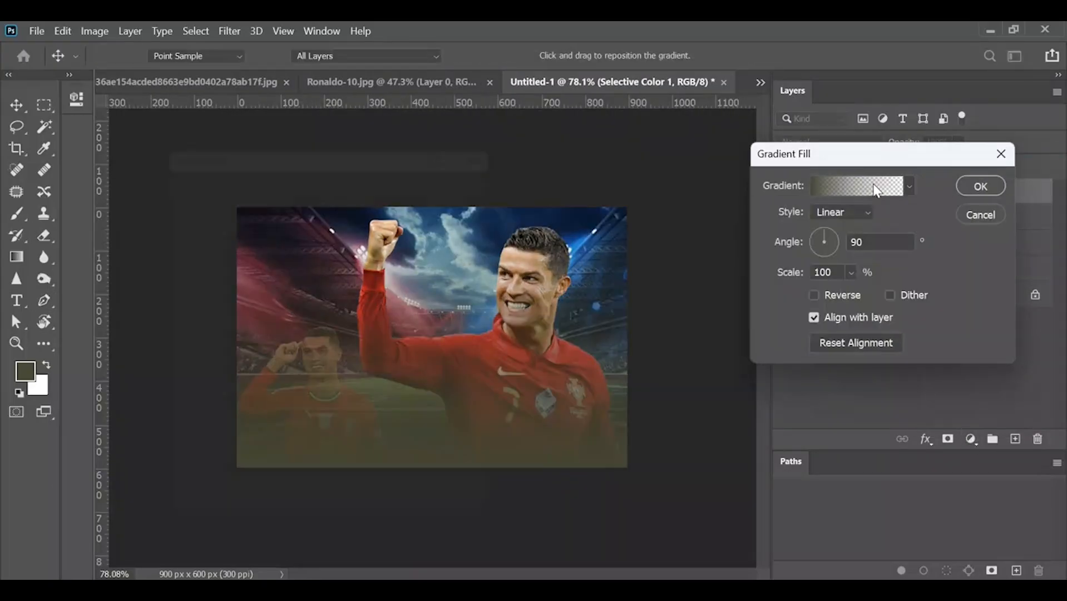
click(168, 436)
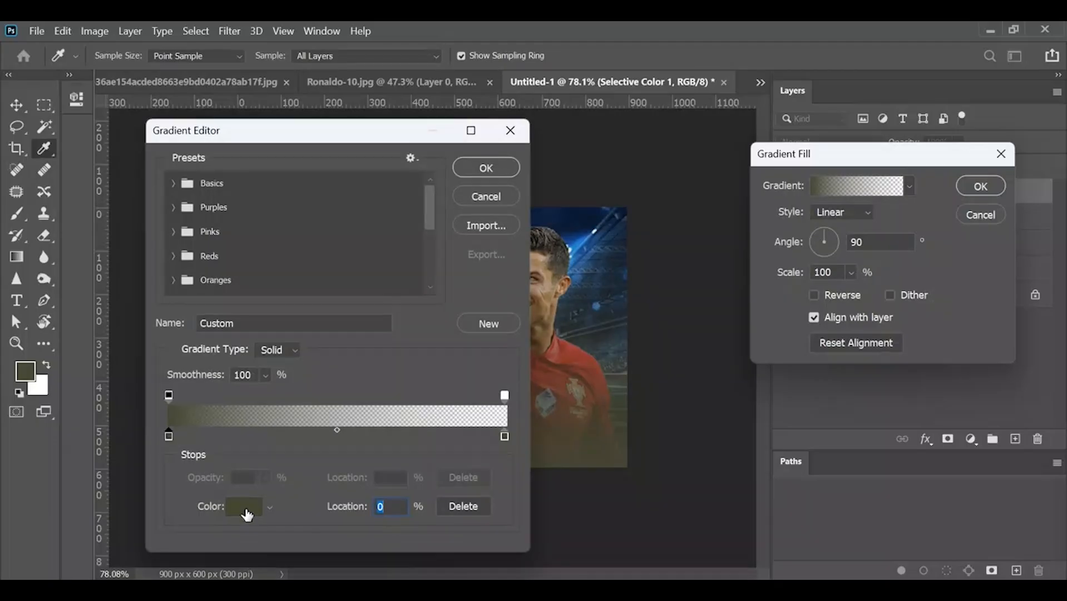
click(245, 506)
drag(278, 490, 234, 540)
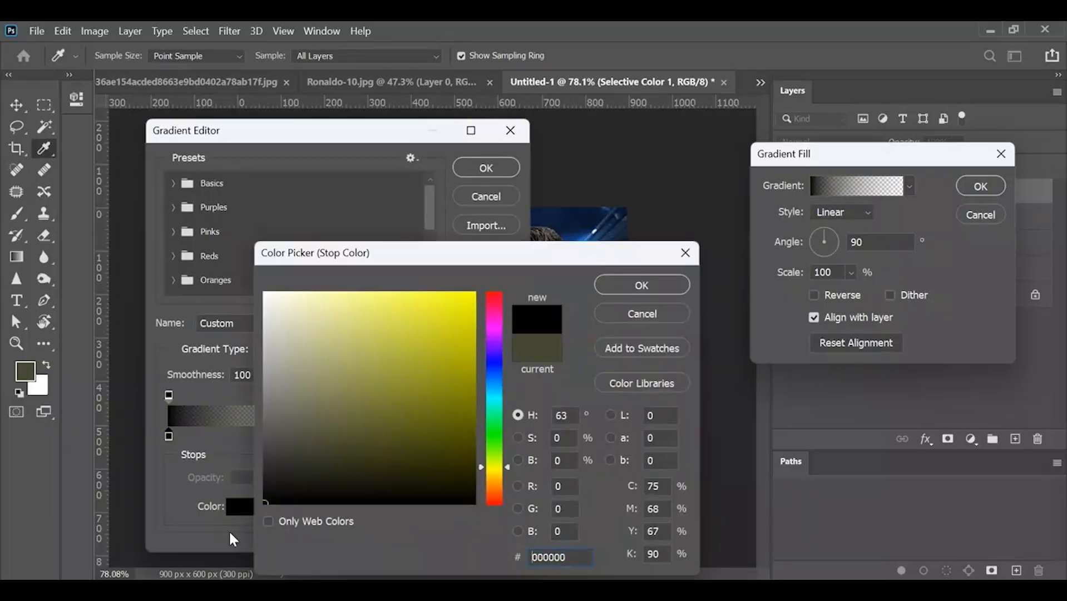
click(640, 284)
click(493, 171)
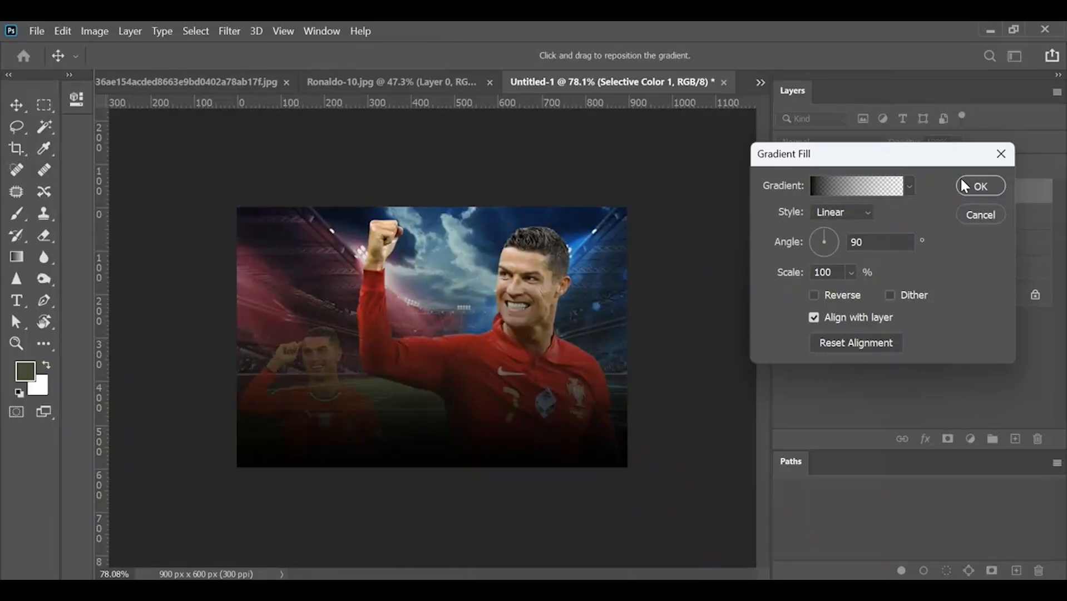
click(980, 186)
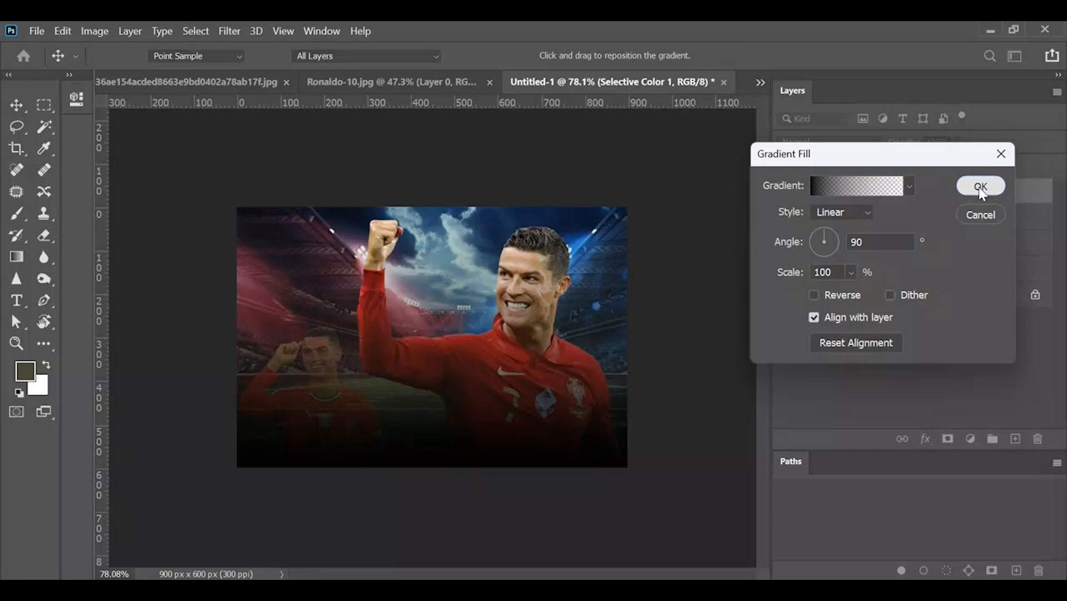
click(879, 373)
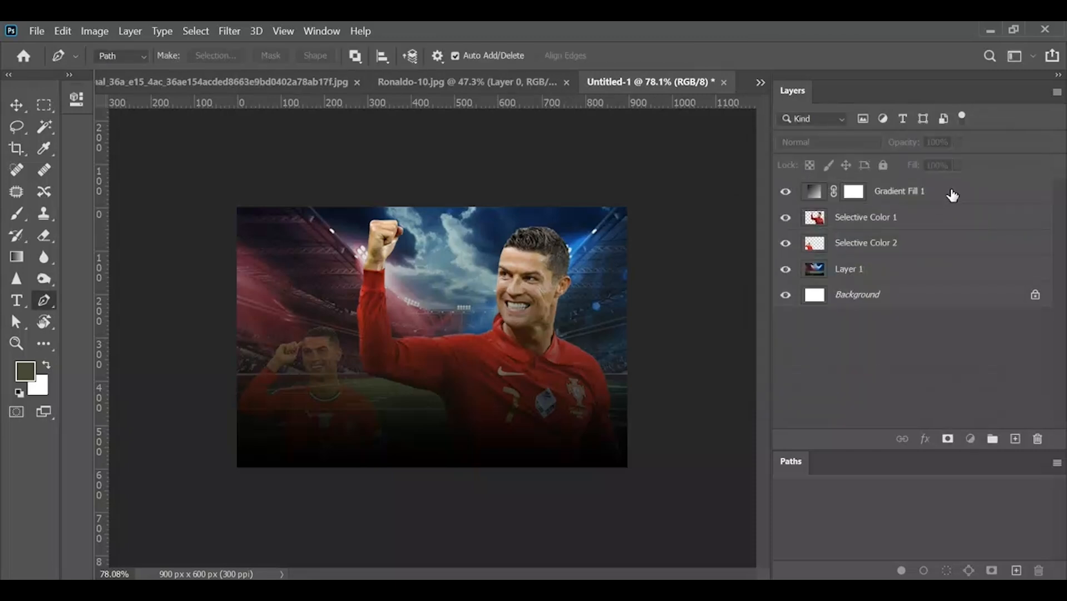
Set the gradient fill layer's opacity to 50% and reduce it on its mask with vertical black-to-transparent gradients.
click(952, 194)
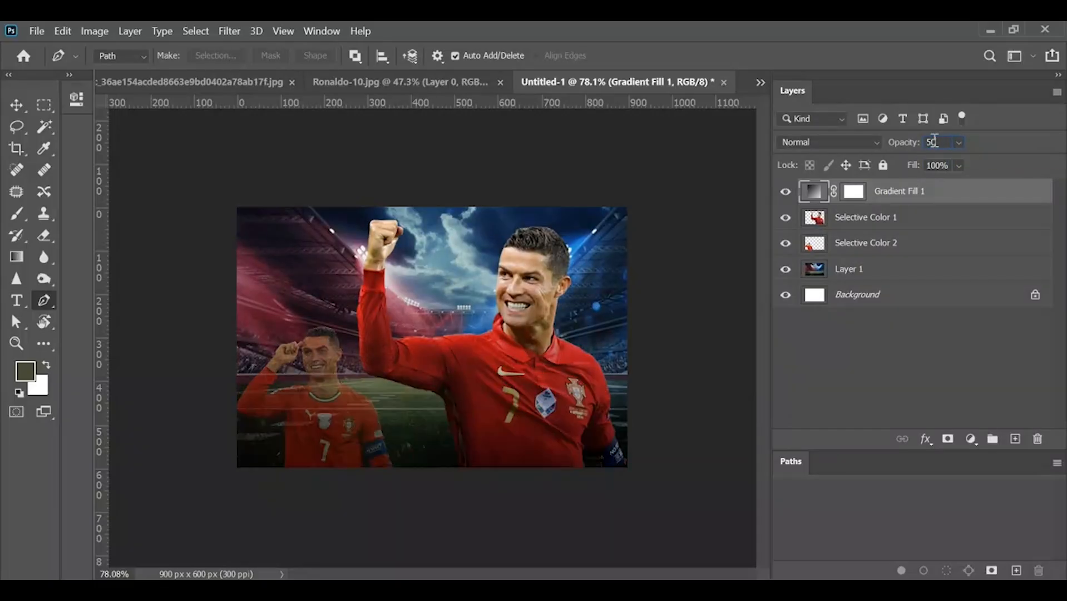
click(854, 191)
key(d)
click(17, 257)
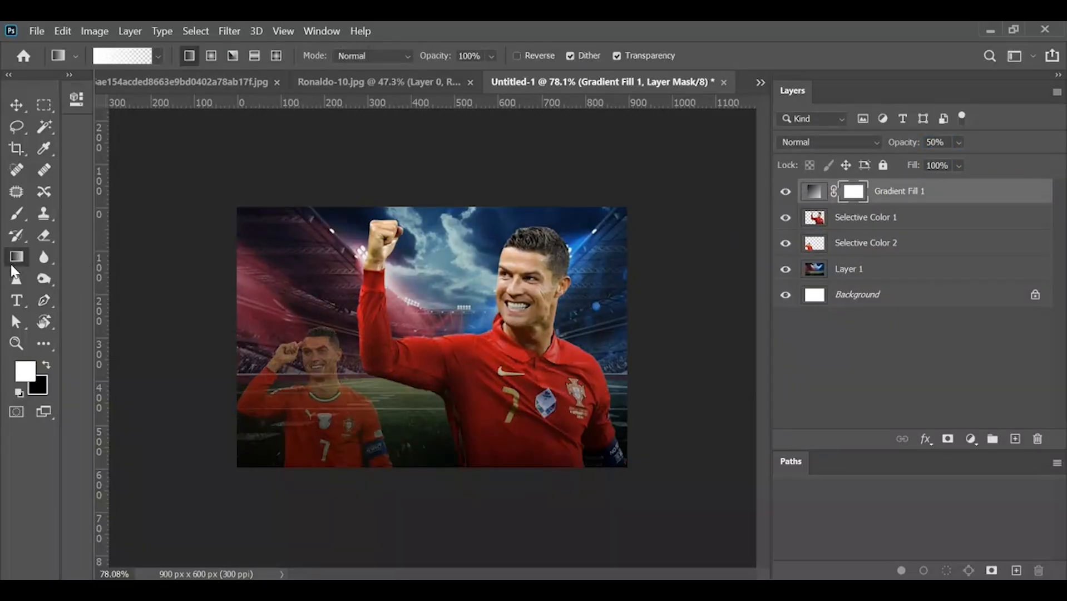
click(158, 55)
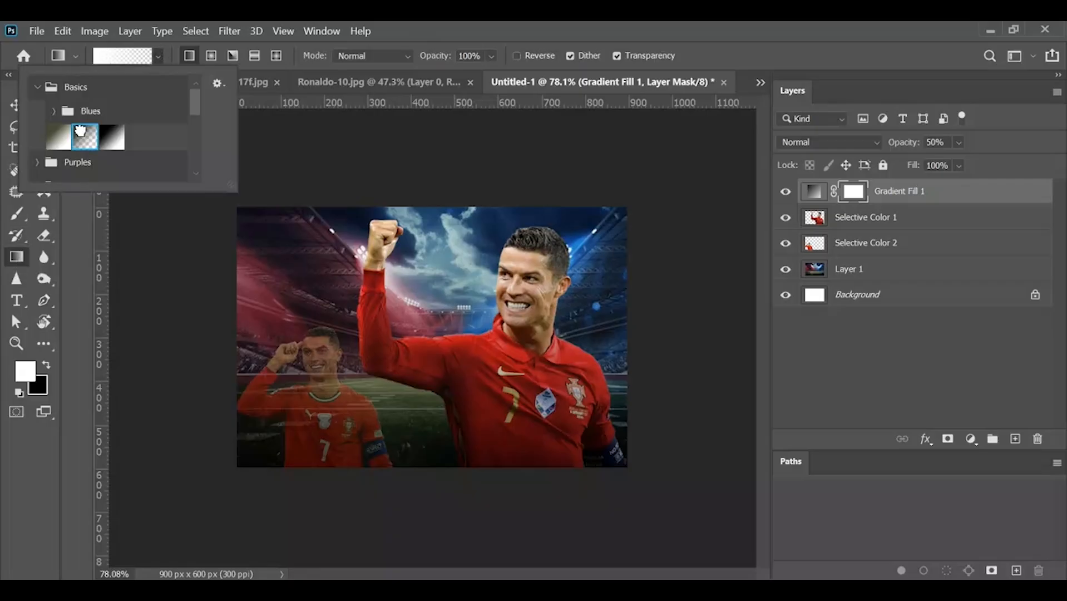
click(458, 165)
key(x)
drag(424, 179, 424, 565)
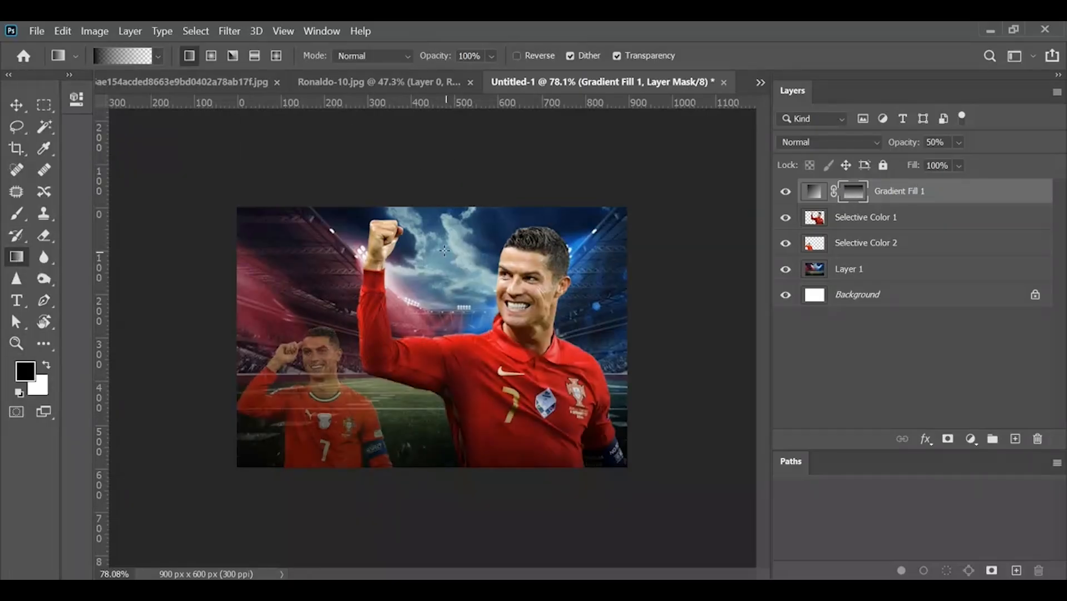
drag(447, 175, 446, 476)
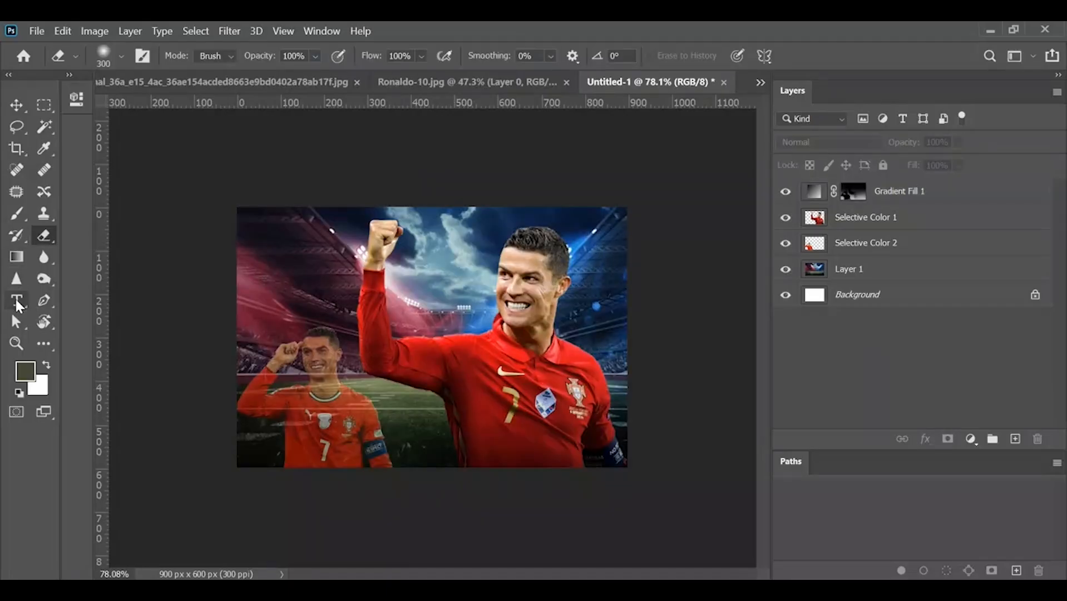
Add the number 7 as white 72 pt Britannic Bold text in the sky between the large player's fist and head.
click(18, 305)
click(458, 55)
click(443, 271)
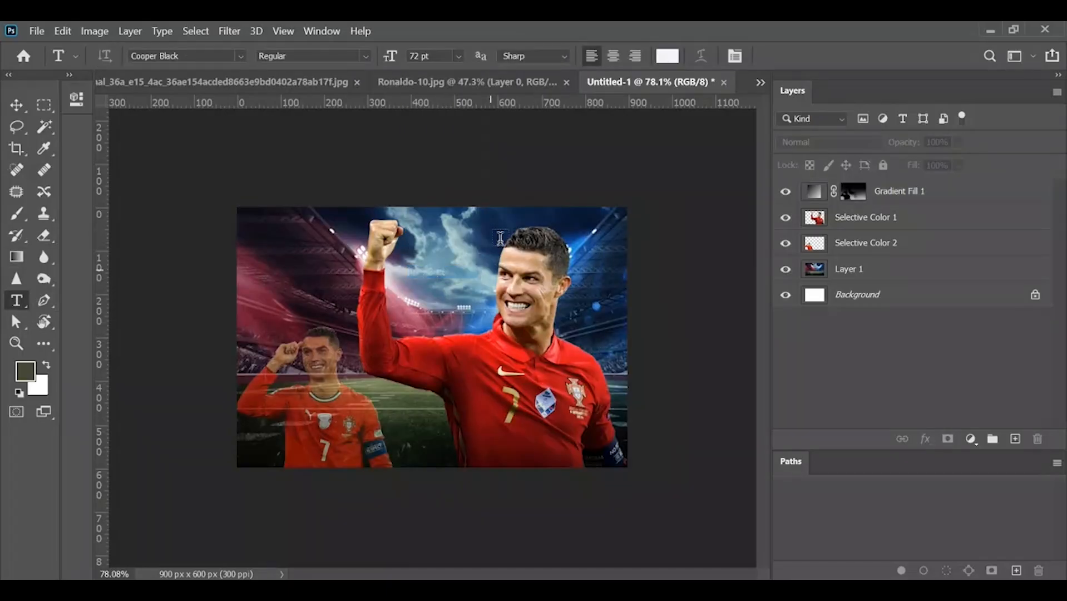
click(667, 56)
click(340, 422)
drag(340, 422, 194, 235)
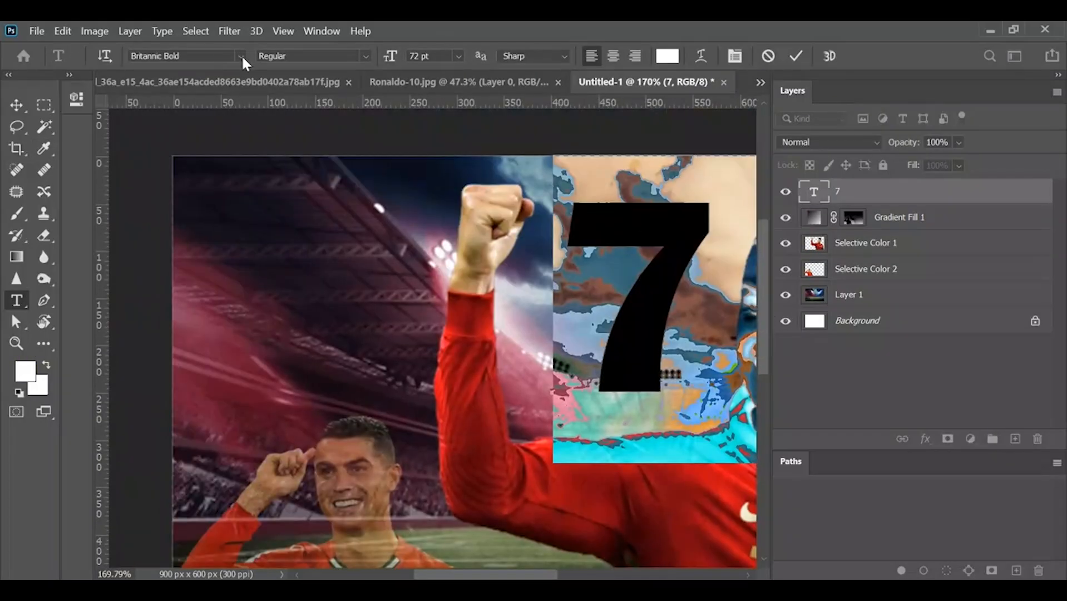
click(240, 56)
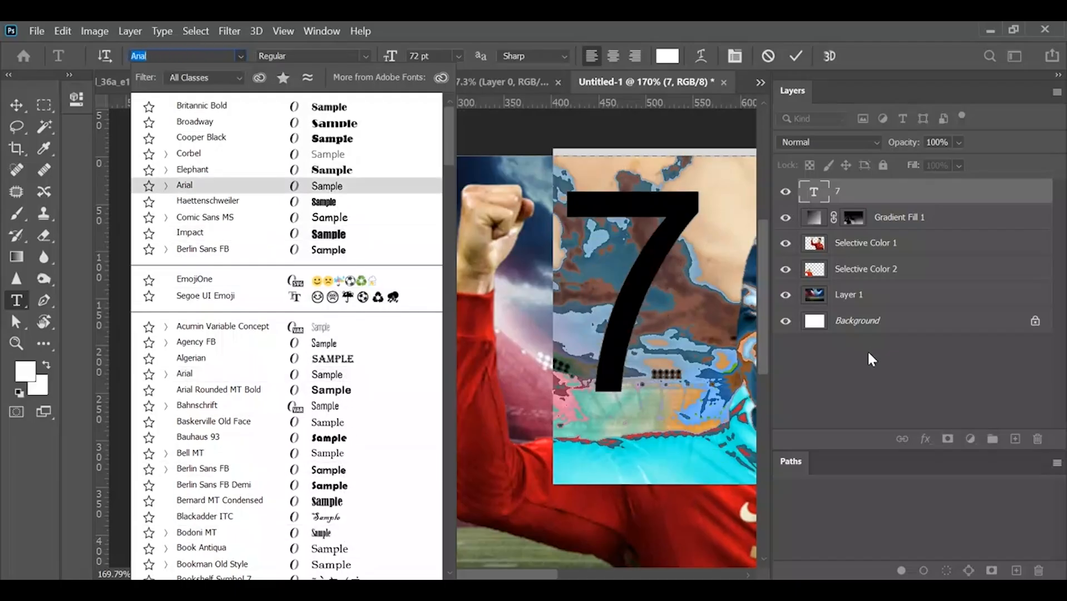
key(Escape)
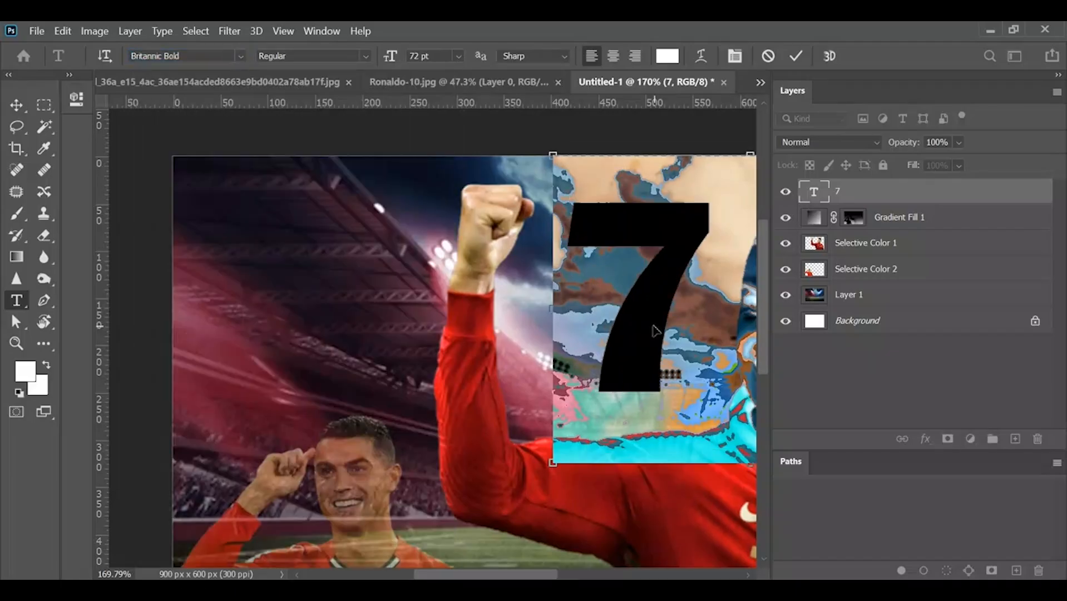
click(856, 378)
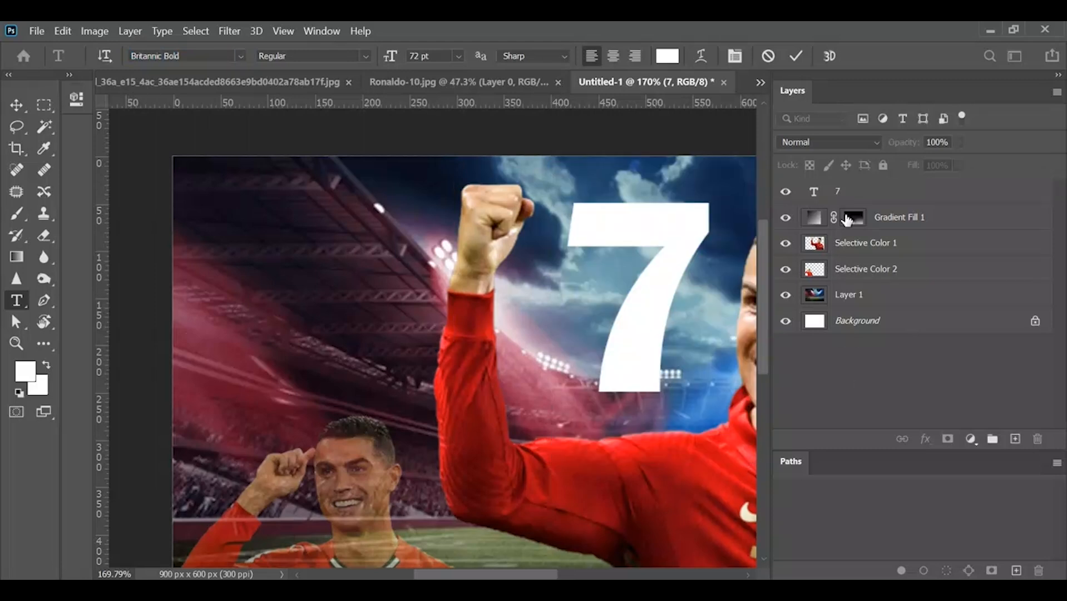
Replace the text layer with a pasted pixel layer of the 7 and set its blend mode to Soft Light.
key(ctrl+v)
click(829, 140)
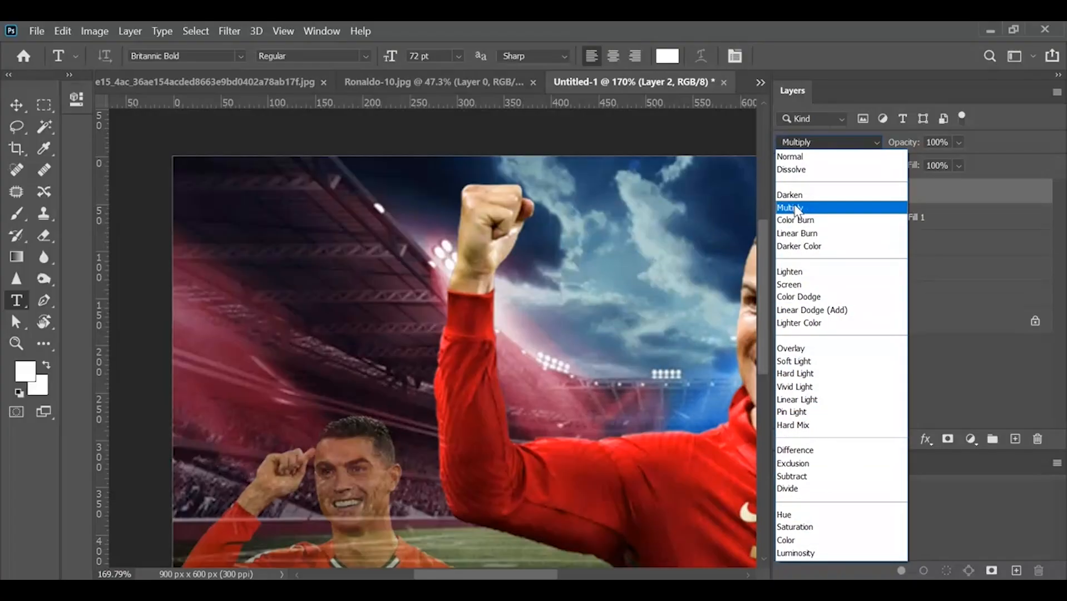
click(795, 361)
click(910, 348)
key(ctrl+z)
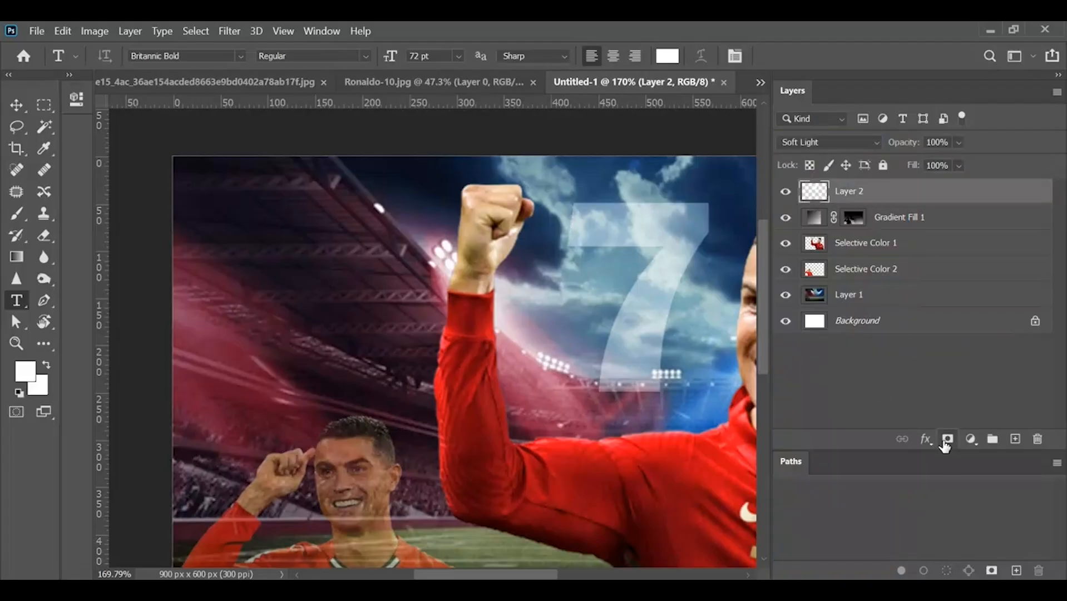
Add a mask to the 7's layer and fade the number's lower part with an upward black-to-transparent linear gradient.
click(947, 440)
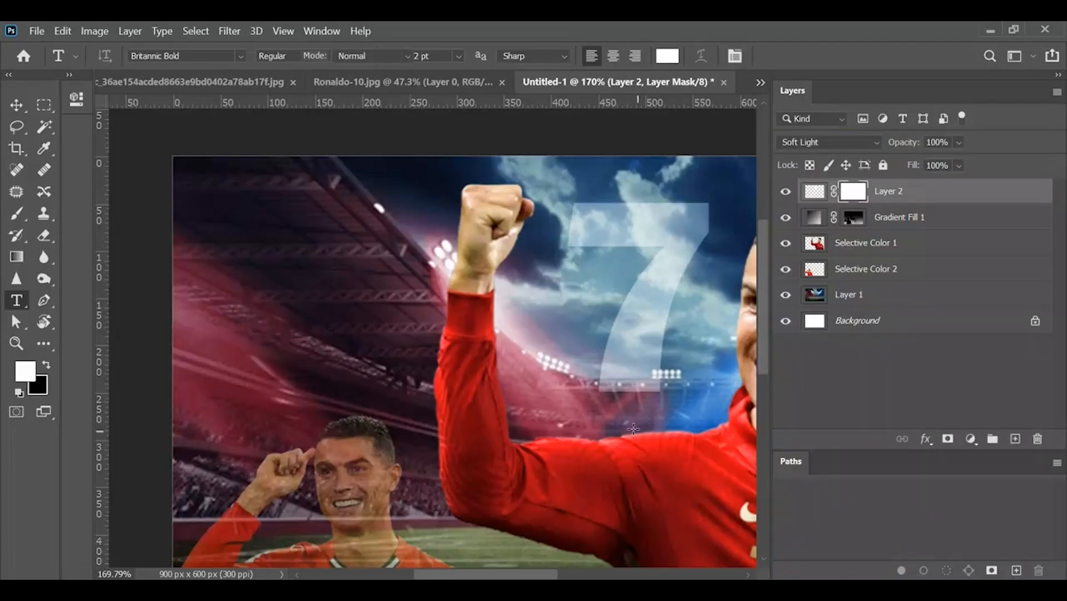
key(g)
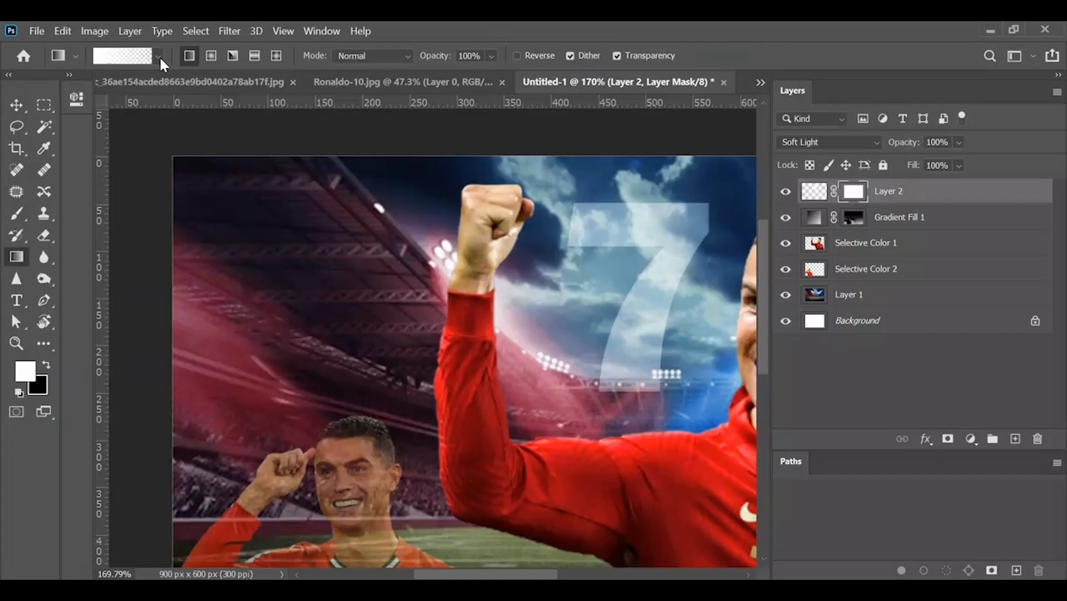
click(159, 56)
drag(621, 423, 633, 302)
key(x)
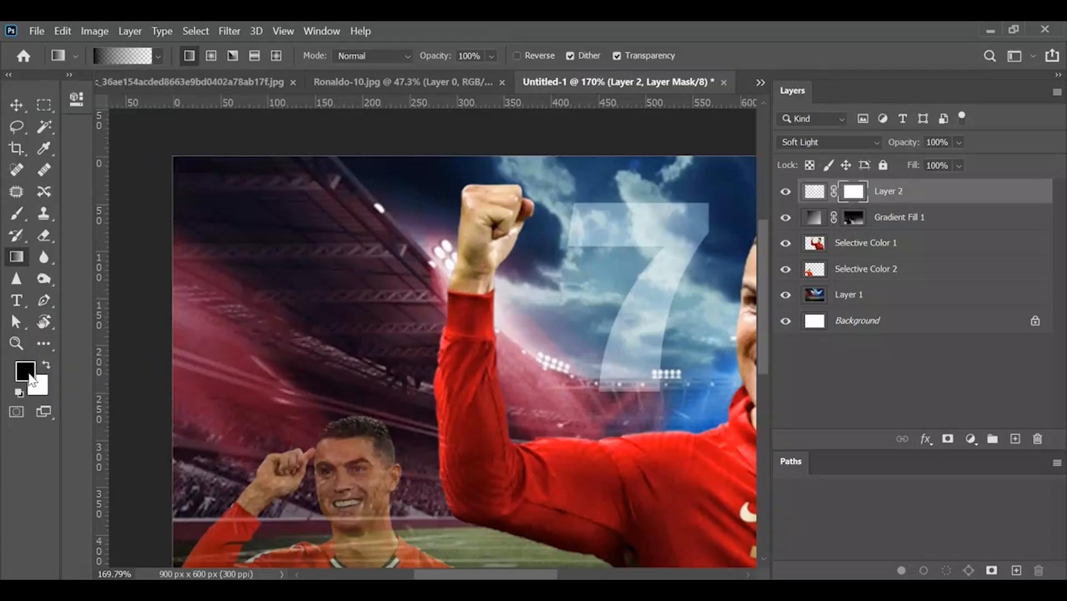
drag(616, 390, 622, 281)
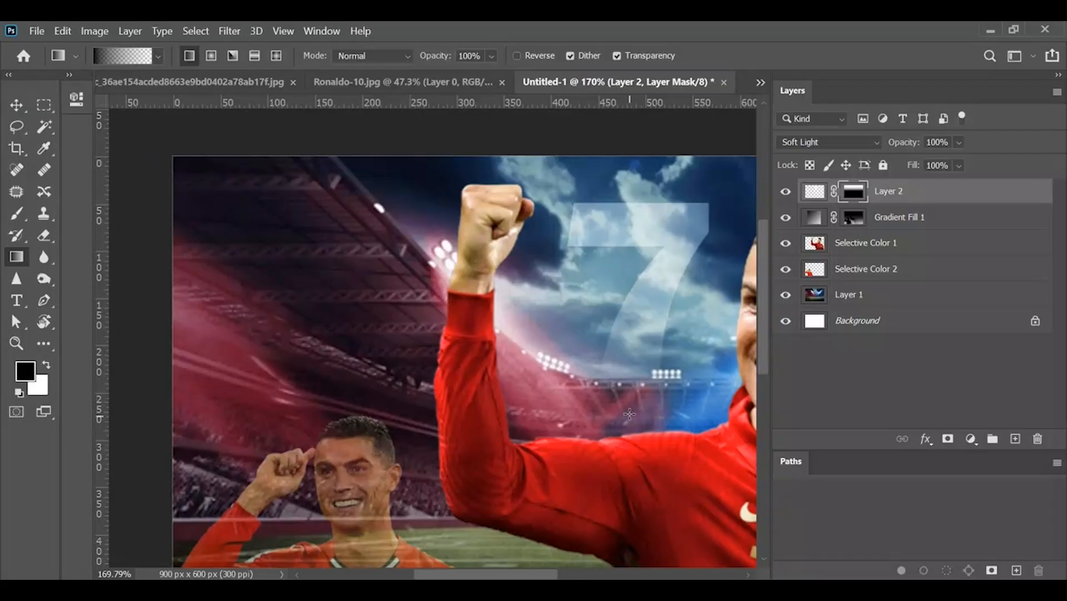
key(ctrl+0)
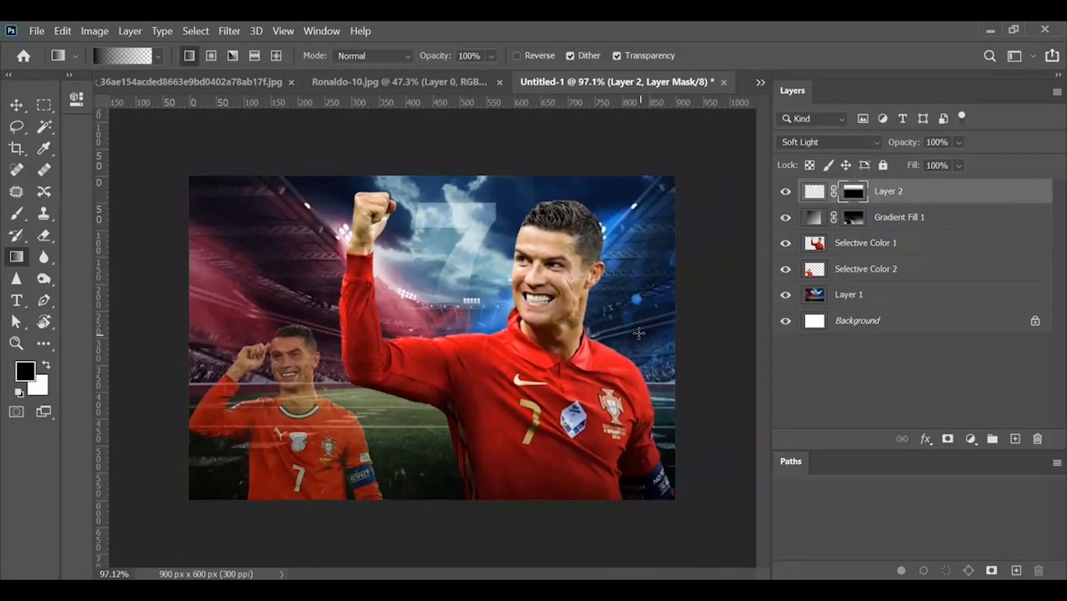
Stamp all visible layers into a new top layer and open it in the Camera Raw Filter.
click(911, 182)
key(ctrl+shift+alt+e)
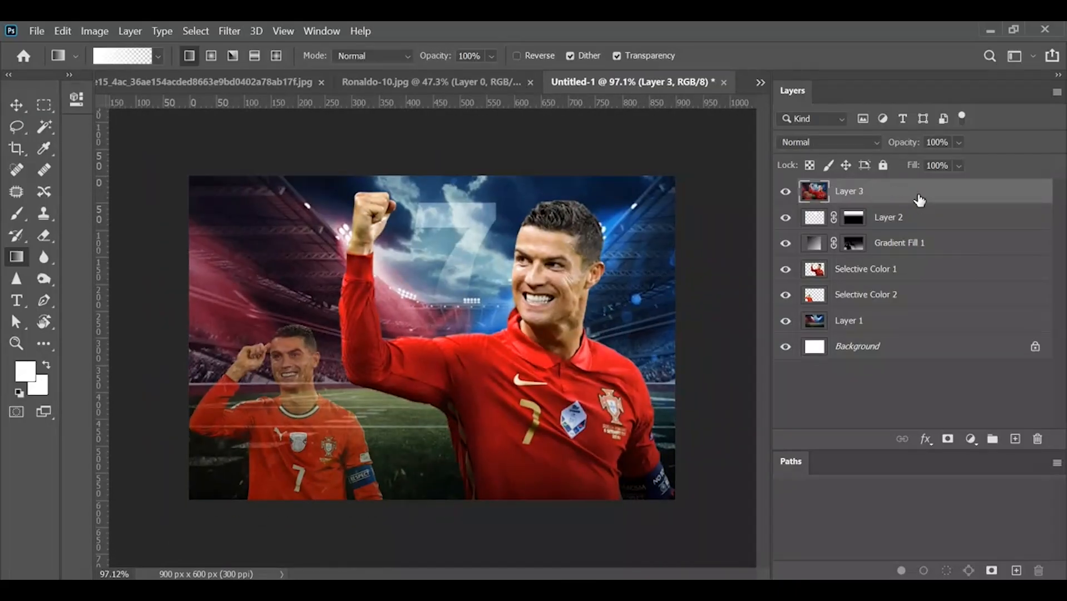
click(228, 32)
click(268, 117)
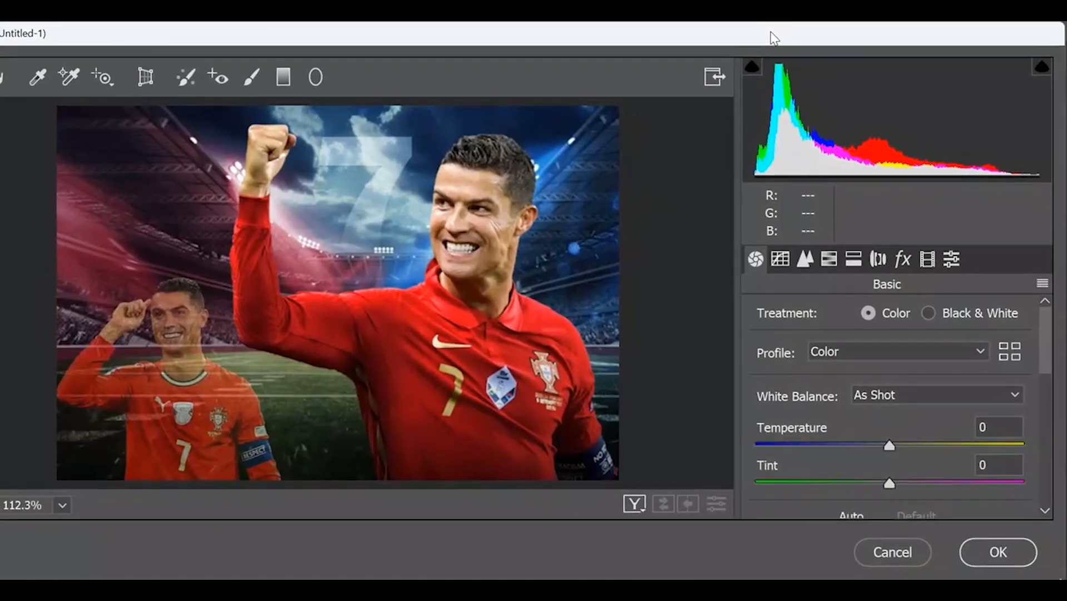
Apply the automatic tone correction, then set Contrast to -18 and Highlights to -44.
scroll(759, 403, down, 2)
click(854, 431)
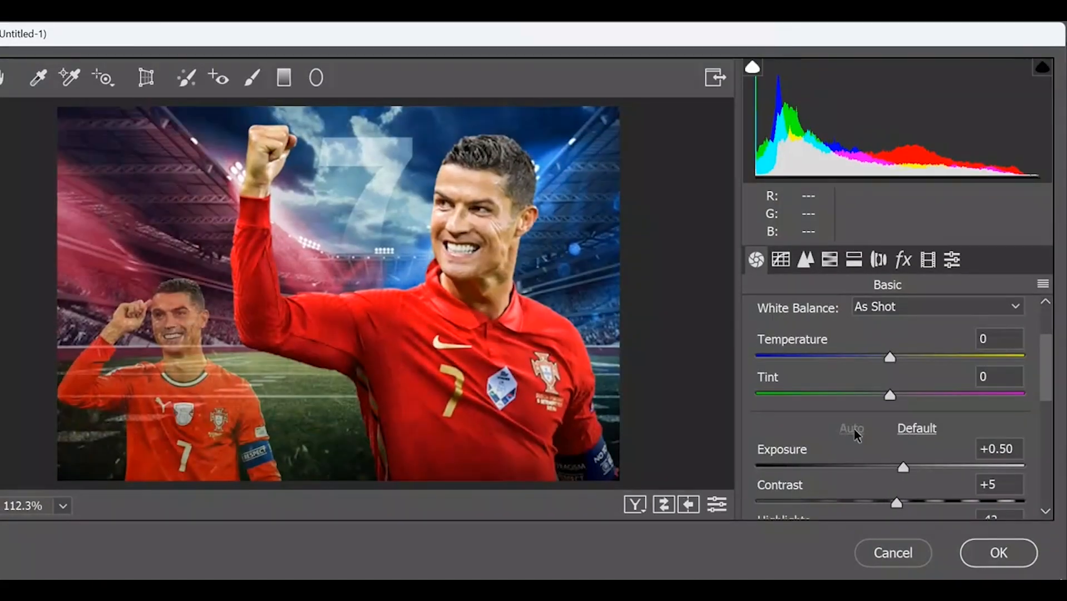
scroll(837, 402, down, 1)
drag(903, 396, 831, 416)
scroll(766, 453, down, 1)
scroll(751, 448, down, 1)
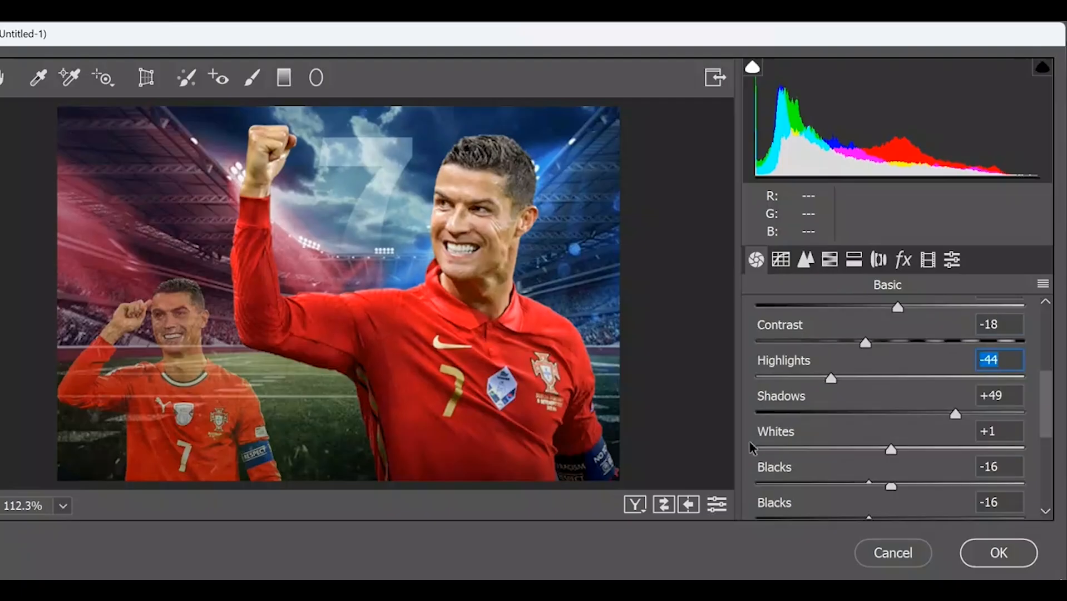
Set Texture to +84, Clarity to +32, Dehaze to +18, Vibrance to +43 and Saturation to -14.
drag(955, 329, 1004, 340)
scroll(872, 356, down, 2)
drag(891, 376, 933, 382)
drag(890, 415, 914, 413)
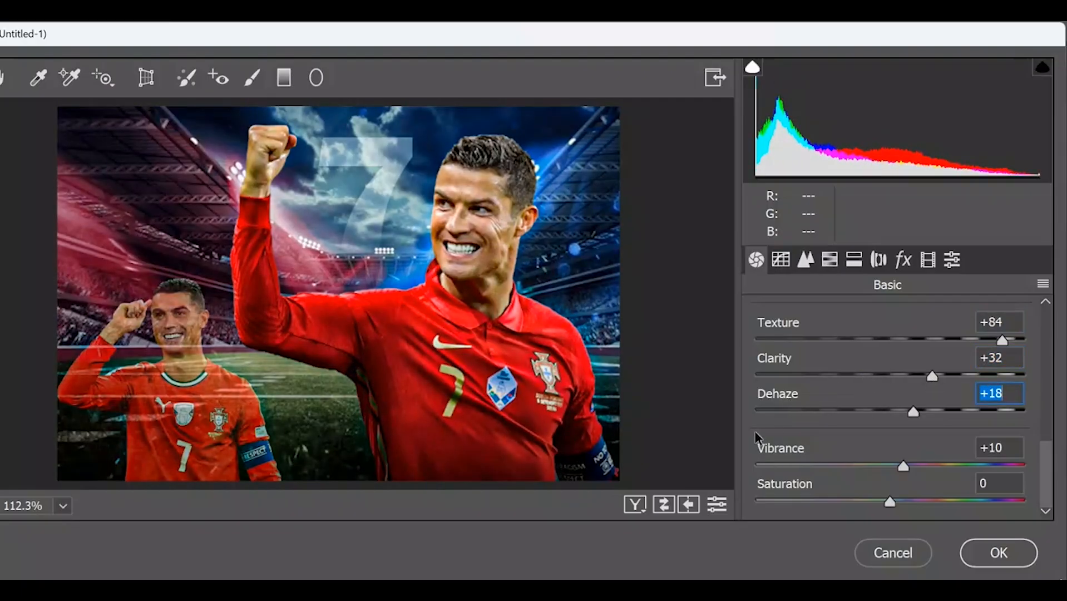
drag(905, 467, 949, 466)
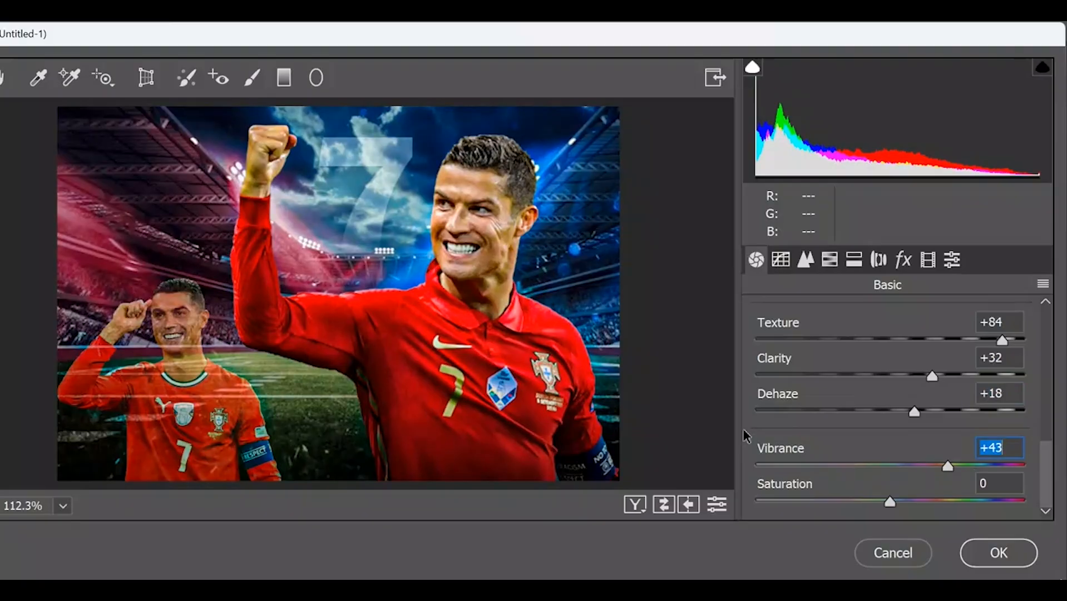
mouse_move(889, 502)
mouse_down()
mouse_move(924, 502)
mouse_move(872, 502)
mouse_up()
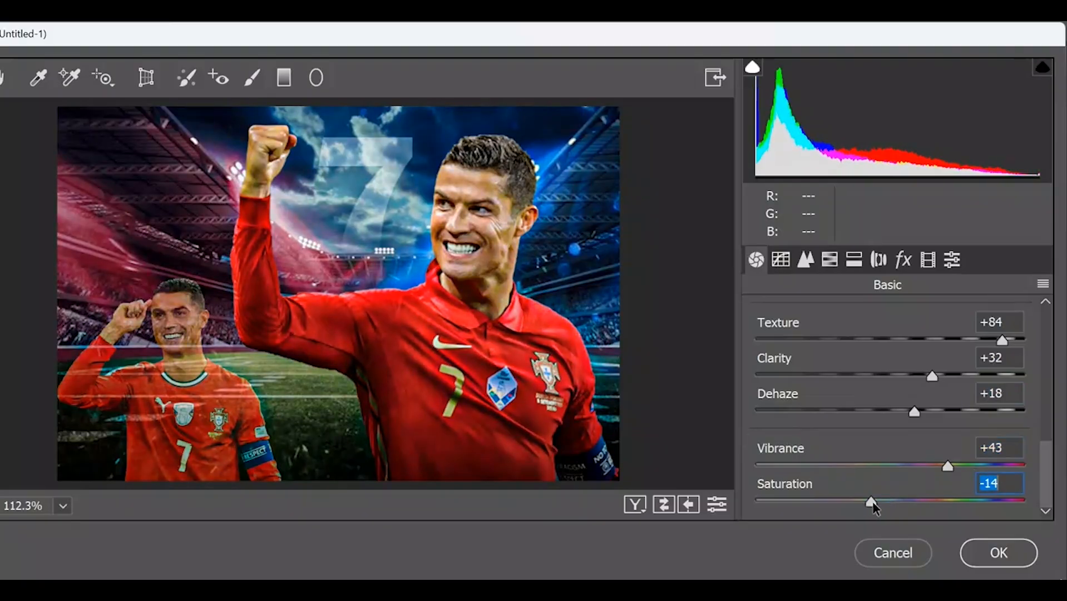
Adjust the lens distortion, set the lens vignetting amount to -77 and apply the Camera Raw filter.
click(804, 264)
scroll(785, 378, down, 4)
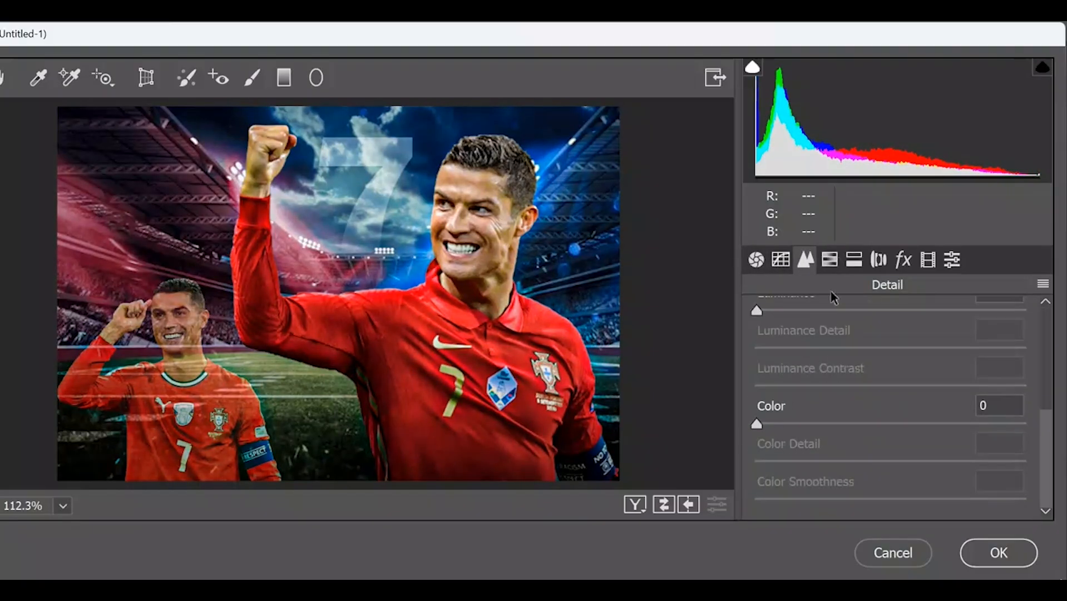
click(829, 259)
click(878, 260)
drag(870, 364, 865, 367)
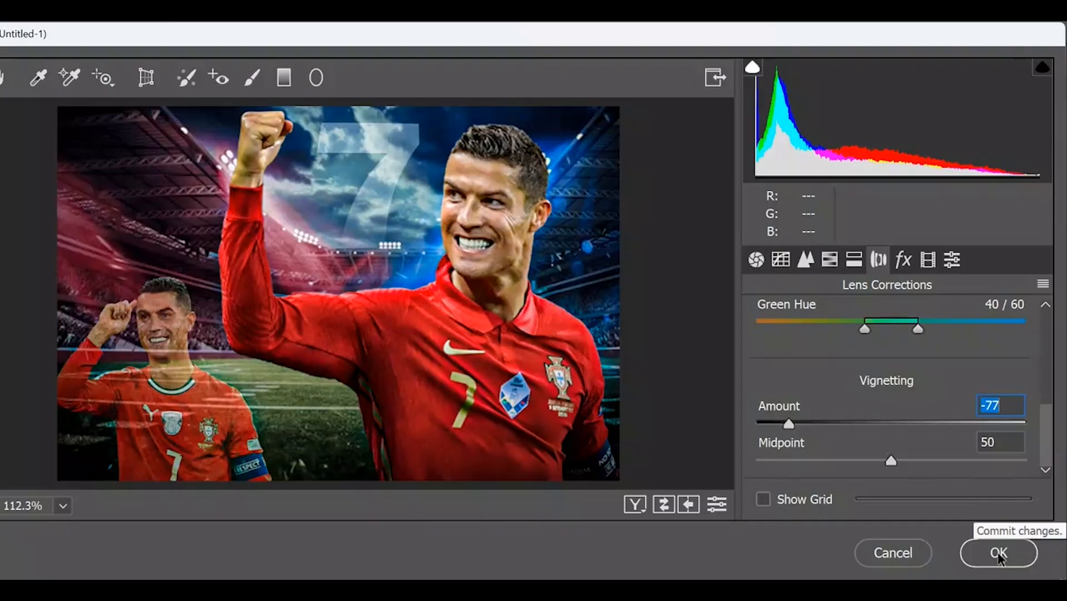
click(999, 554)
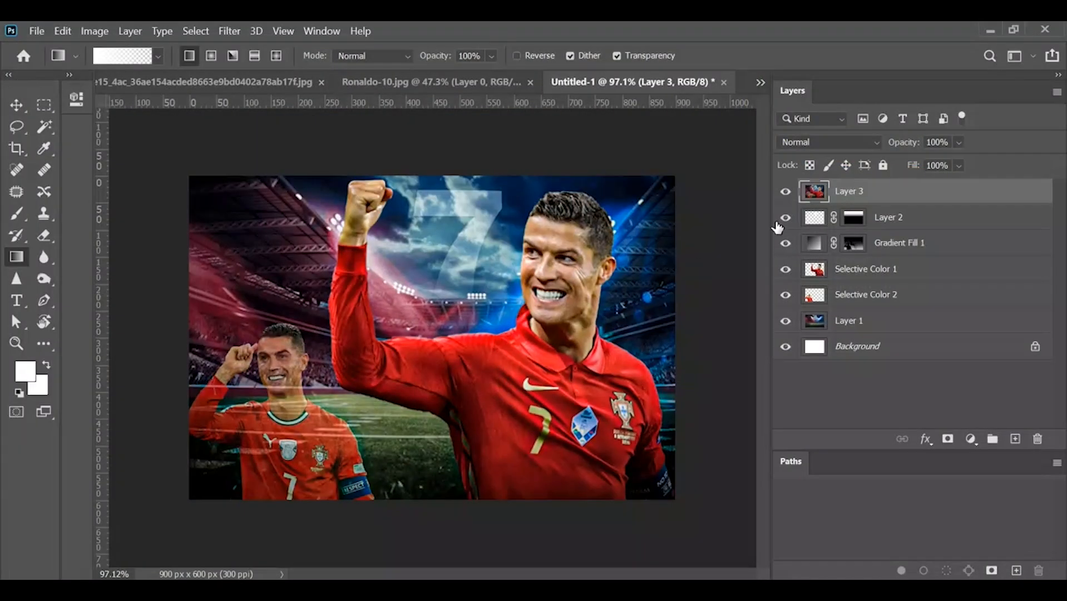
Group all layers above the Background and rename the group as OK.
shift+click(926, 326)
key(ctrl+g)
double_click(850, 189)
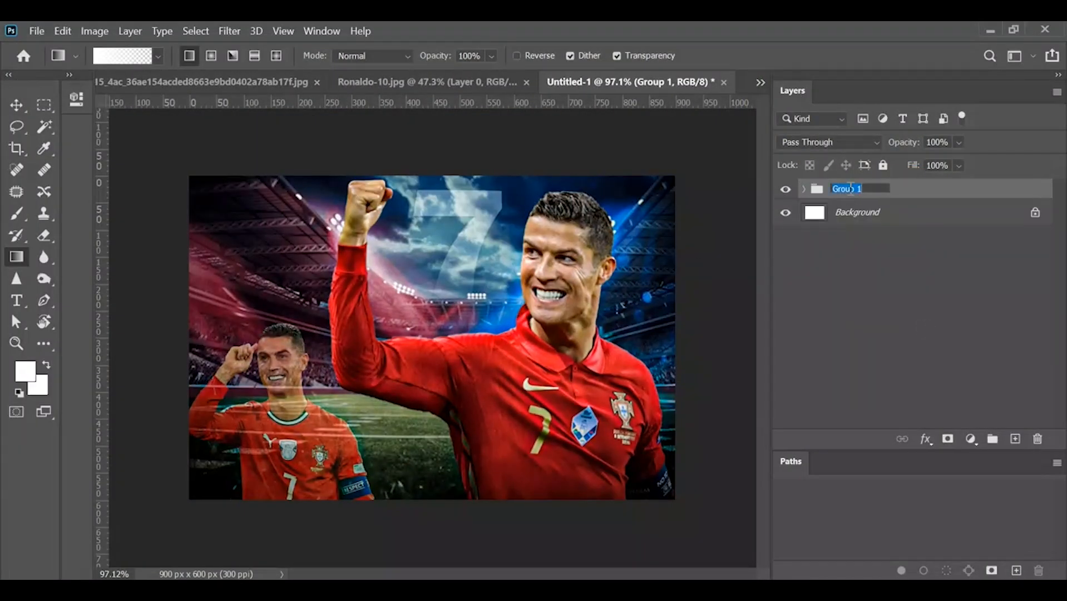
text(OK)
key(Return)
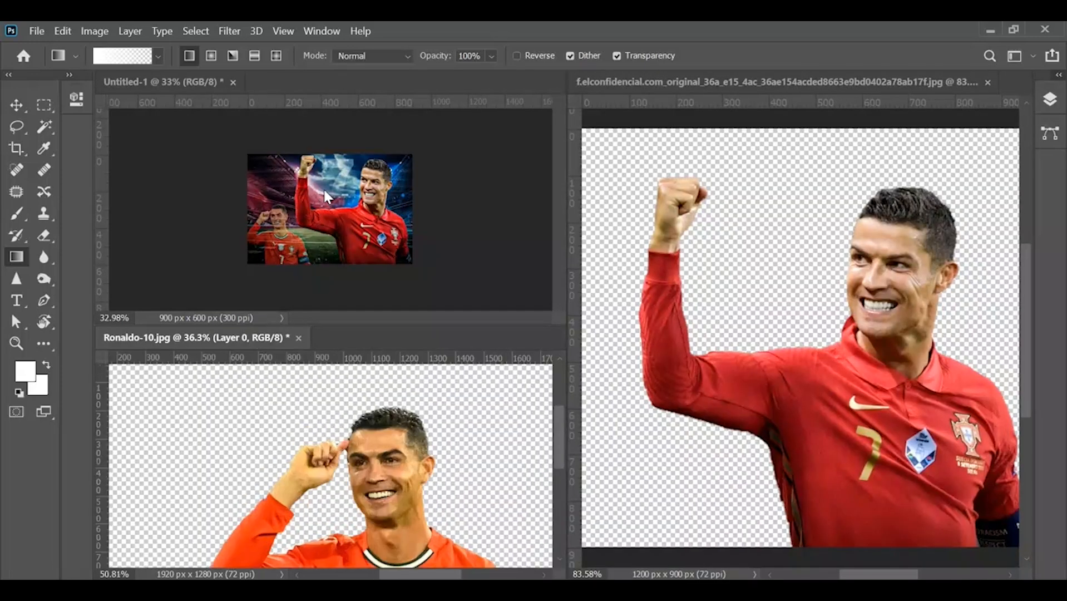
View the whole poster side by side with the two source player cut-outs in their tiled windows.
scroll(323, 188, up, 3)
click(815, 316)
scroll(815, 316, down, 4)
scroll(329, 461, down, 4)
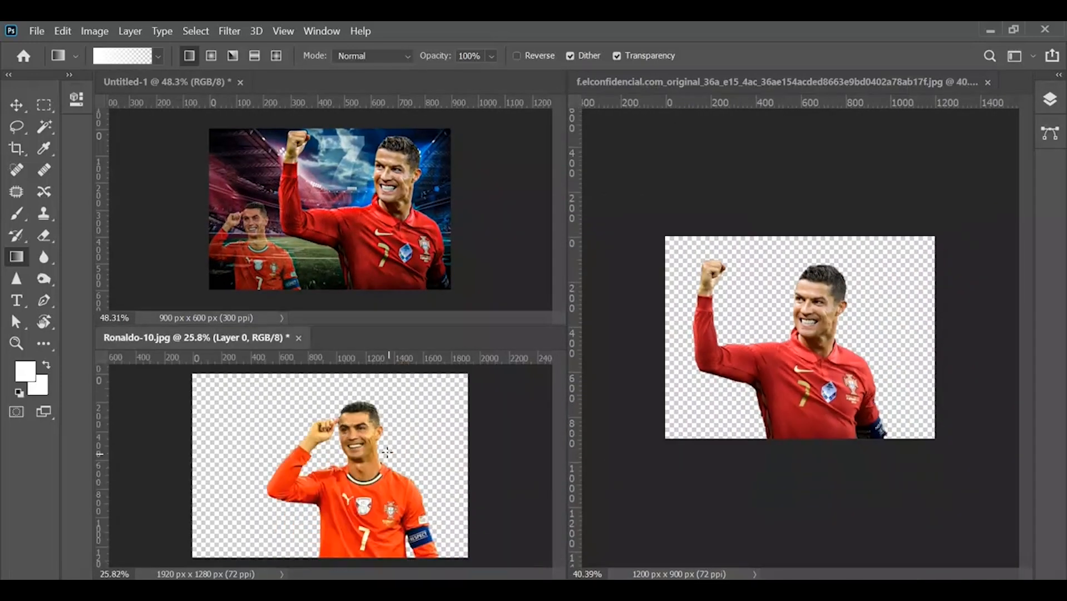